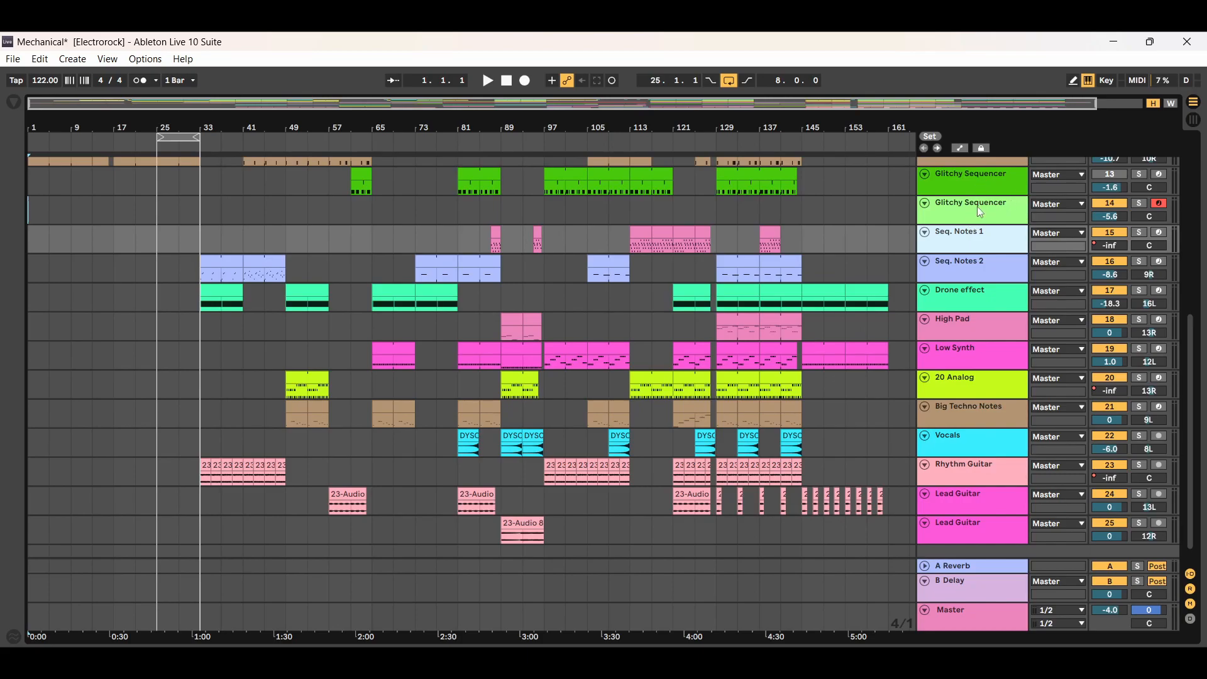
Examine the two Glitchy Sequencer tracks and the Seq. Notes 1 and Seq. Notes 2 tracks below them.
{"action": "scroll", "coordinate": [943, 221], "scroll_direction": "up", "scroll_amount": 2}
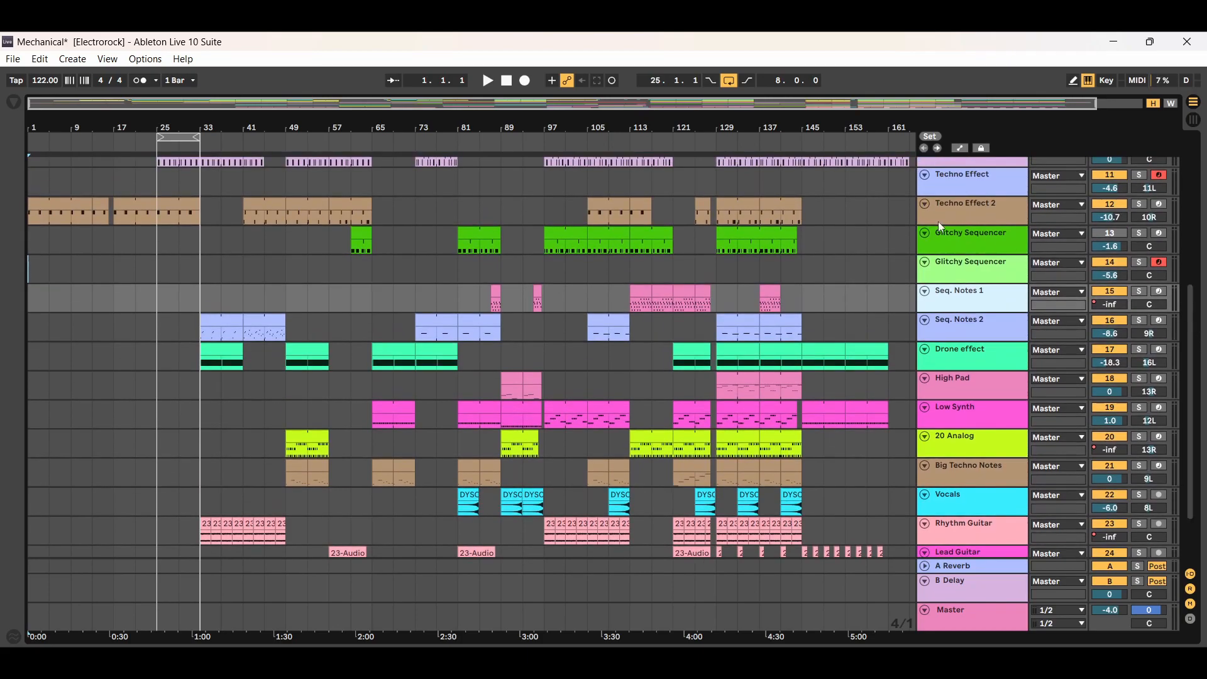
{"action": "left_click", "coordinate": [966, 244]}
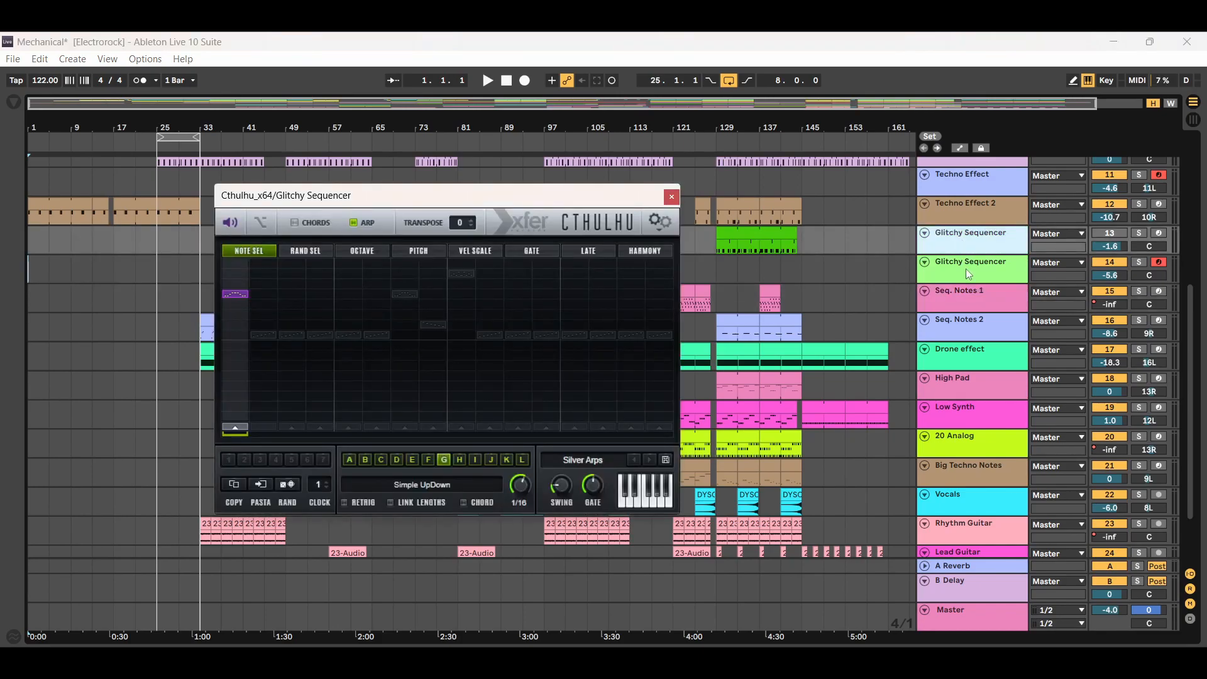
{"action": "left_click", "coordinate": [966, 269]}
{"action": "left_click", "coordinate": [977, 300]}
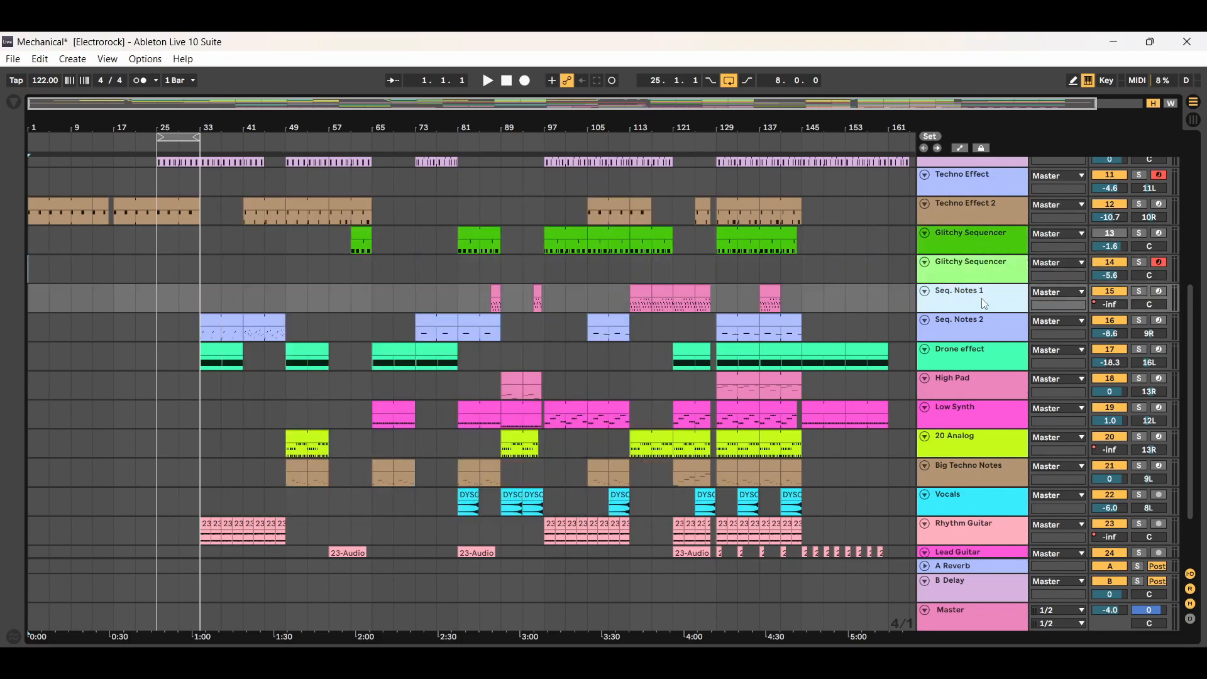
{"action": "left_click", "coordinate": [986, 325]}
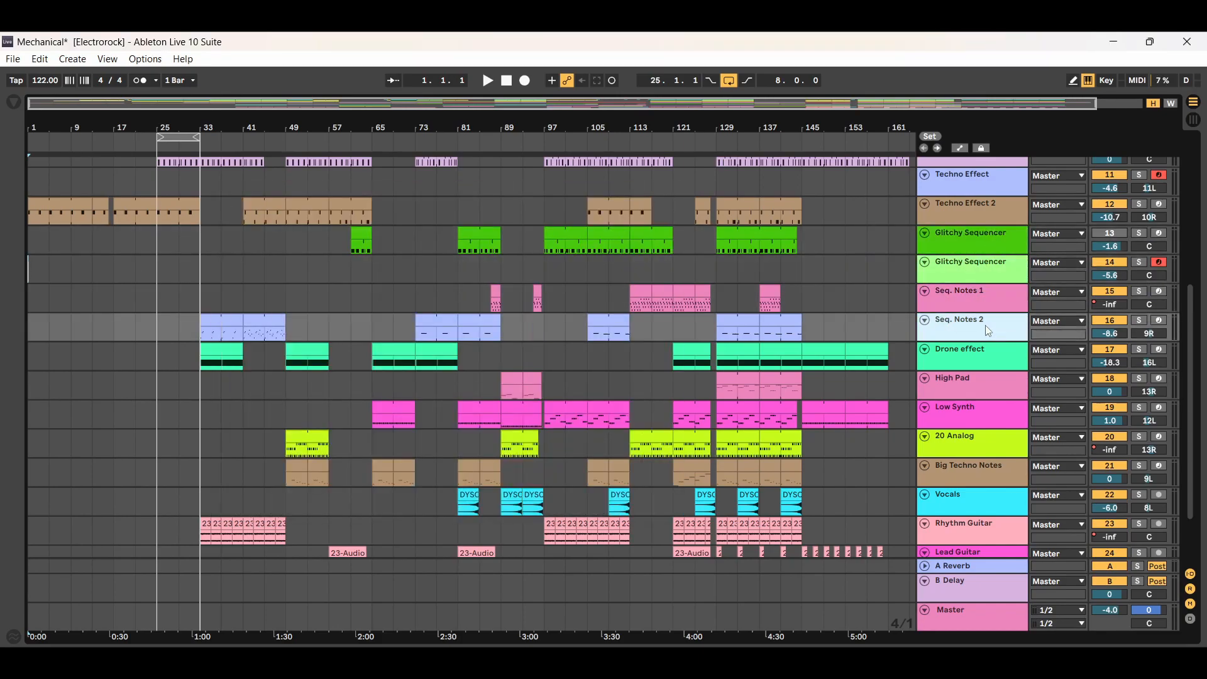
{"action": "left_click", "coordinate": [969, 244]}
{"action": "left_click", "coordinate": [974, 274]}
{"action": "left_click", "coordinate": [974, 240]}
{"action": "left_click", "coordinate": [977, 267]}
{"action": "left_click", "coordinate": [972, 239]}
{"action": "left_click", "coordinate": [973, 274]}
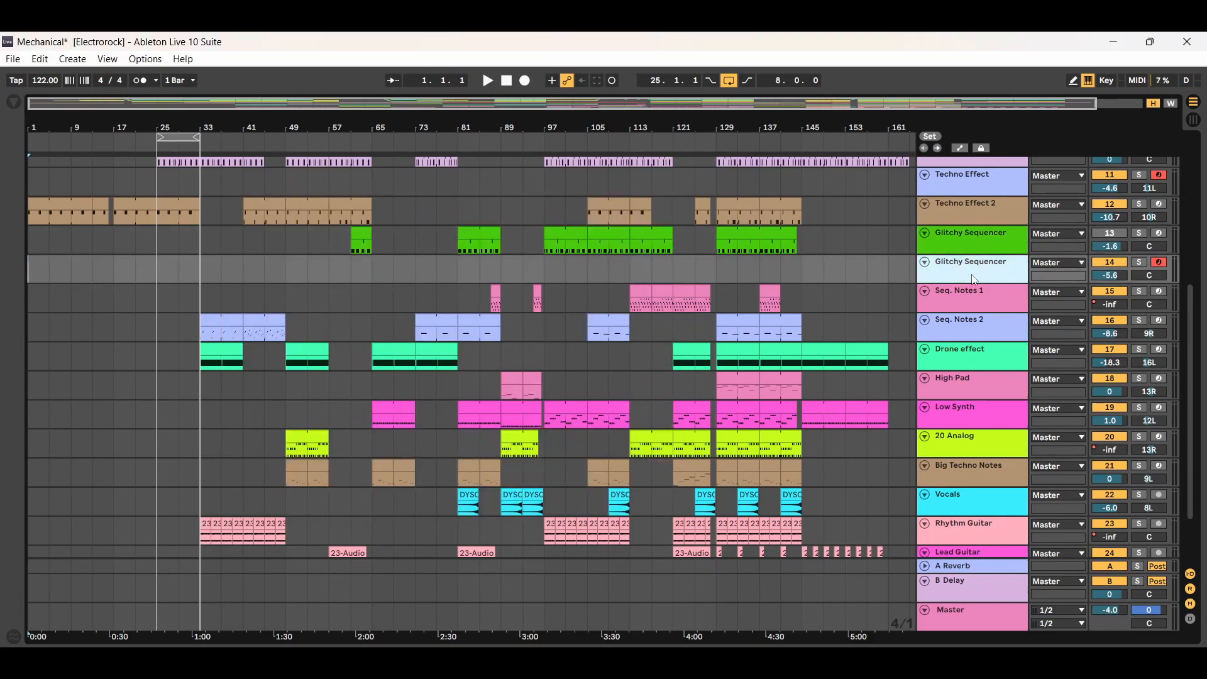
{"action": "left_click", "coordinate": [973, 305]}
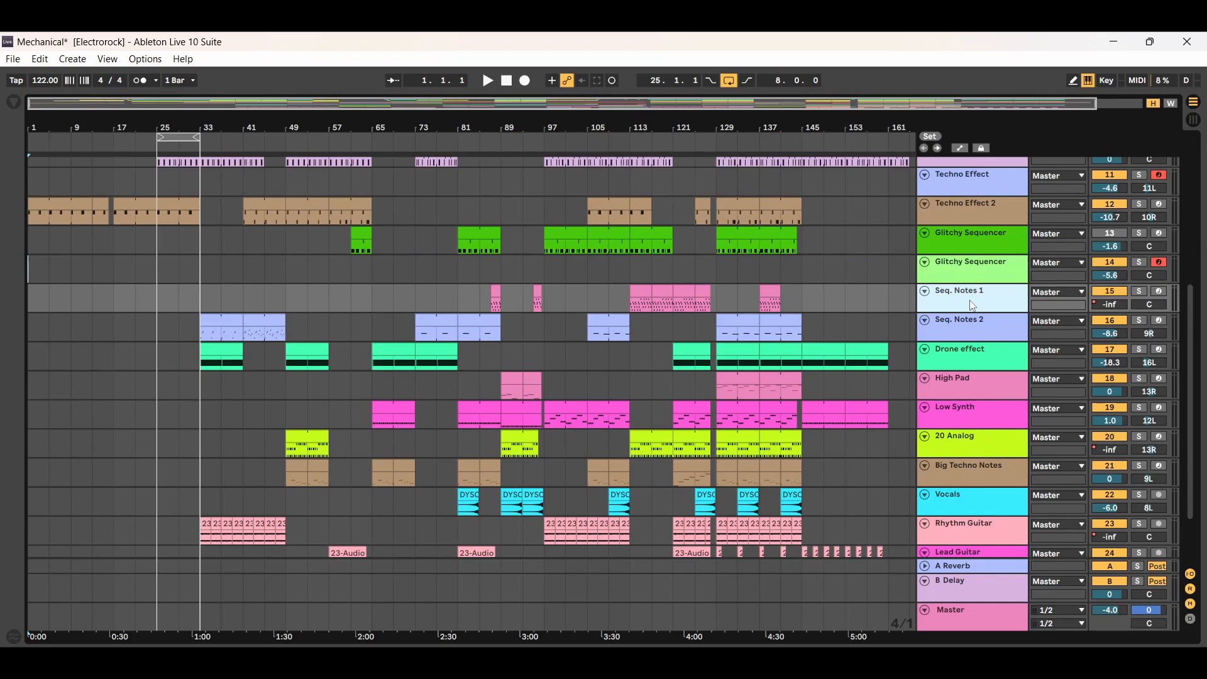
{"action": "left_click", "coordinate": [978, 336]}
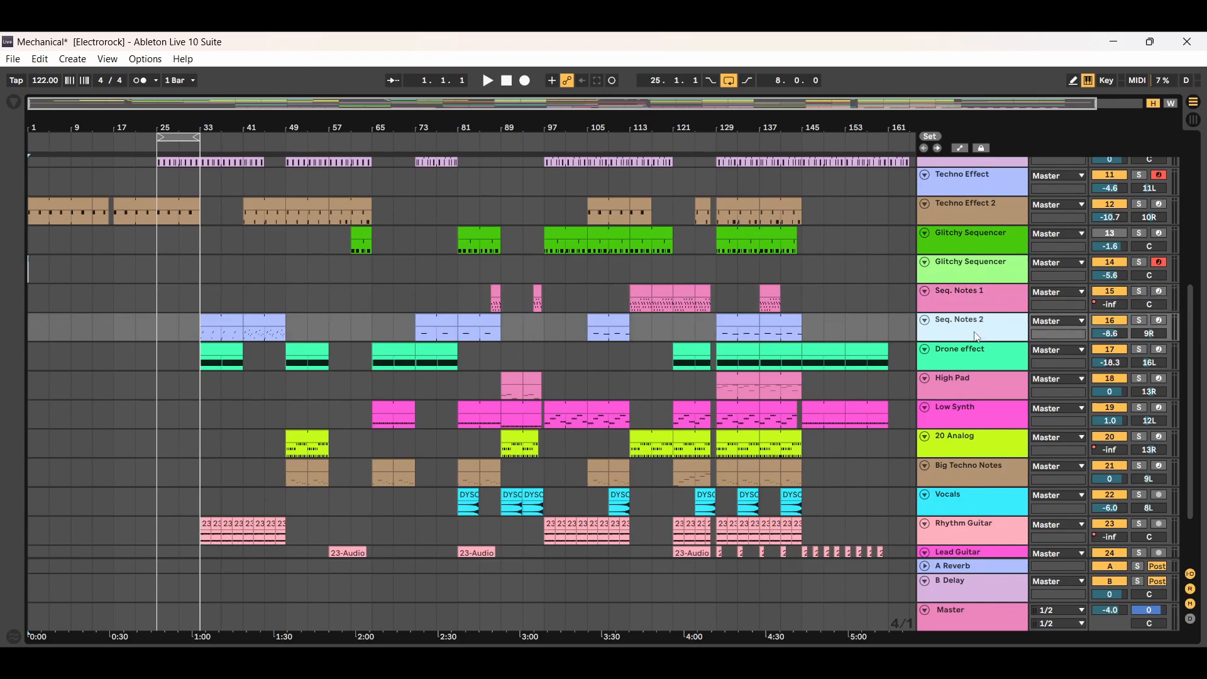
Show the device chain of the Techno Effect 2 track.
{"action": "left_click", "coordinate": [972, 237]}
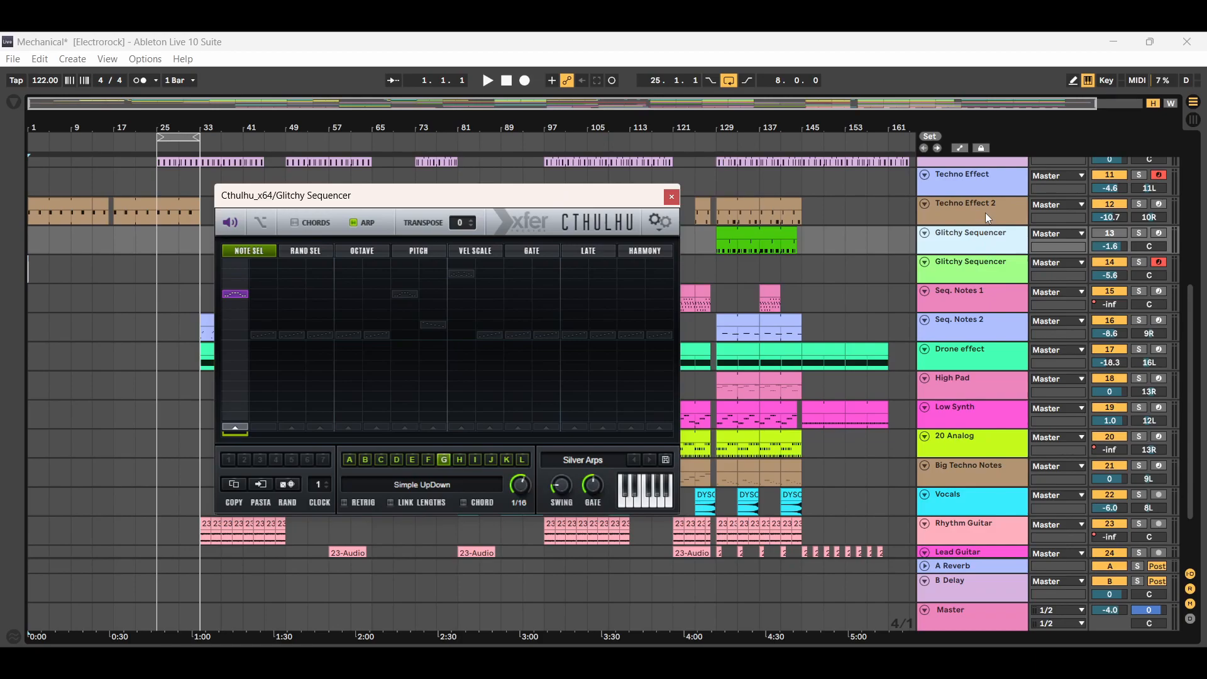
{"action": "left_click", "coordinate": [969, 243]}
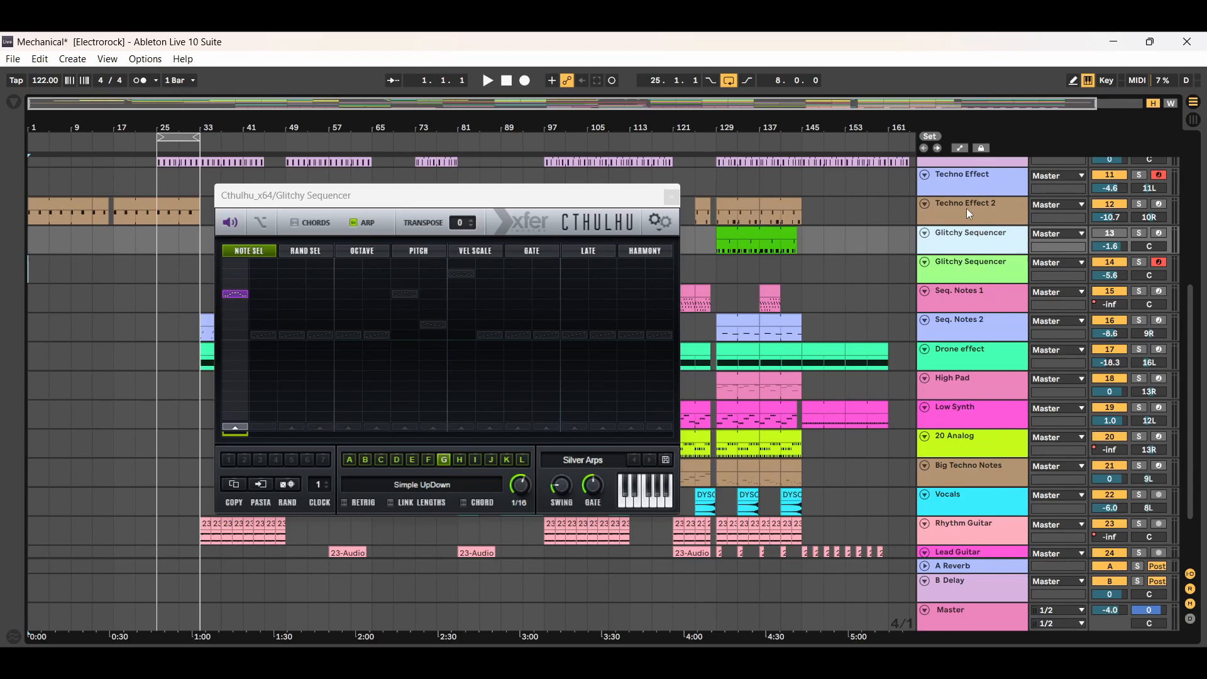
{"action": "left_click", "coordinate": [979, 214]}
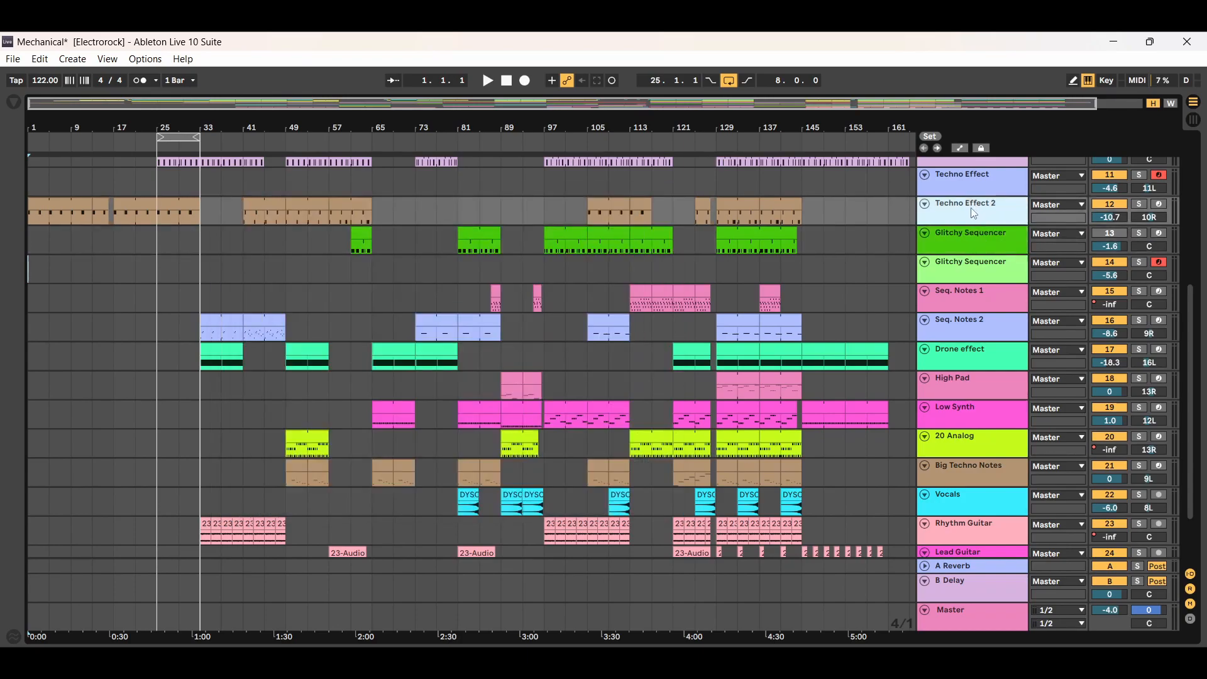
{"action": "double_click", "coordinate": [974, 214]}
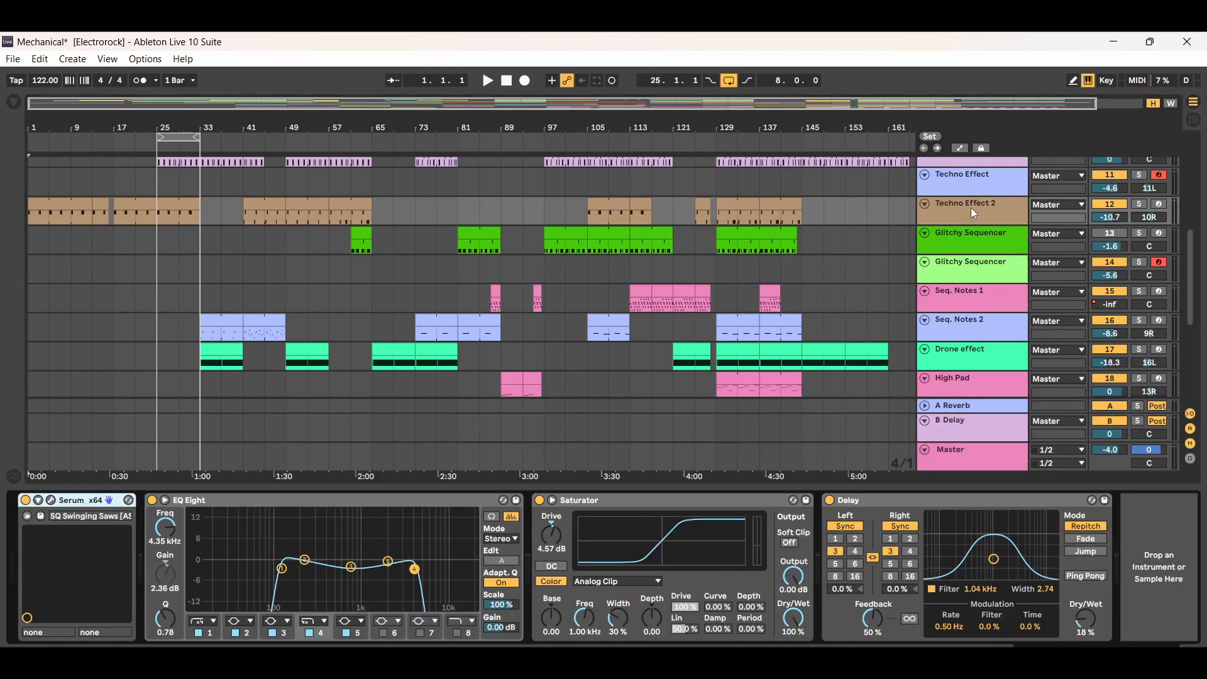
Inspect Cthulhu on Glitchy Sequencer track 13, close its plug-in window, and compare it with the device chain on track 14.
{"action": "left_click", "coordinate": [978, 243]}
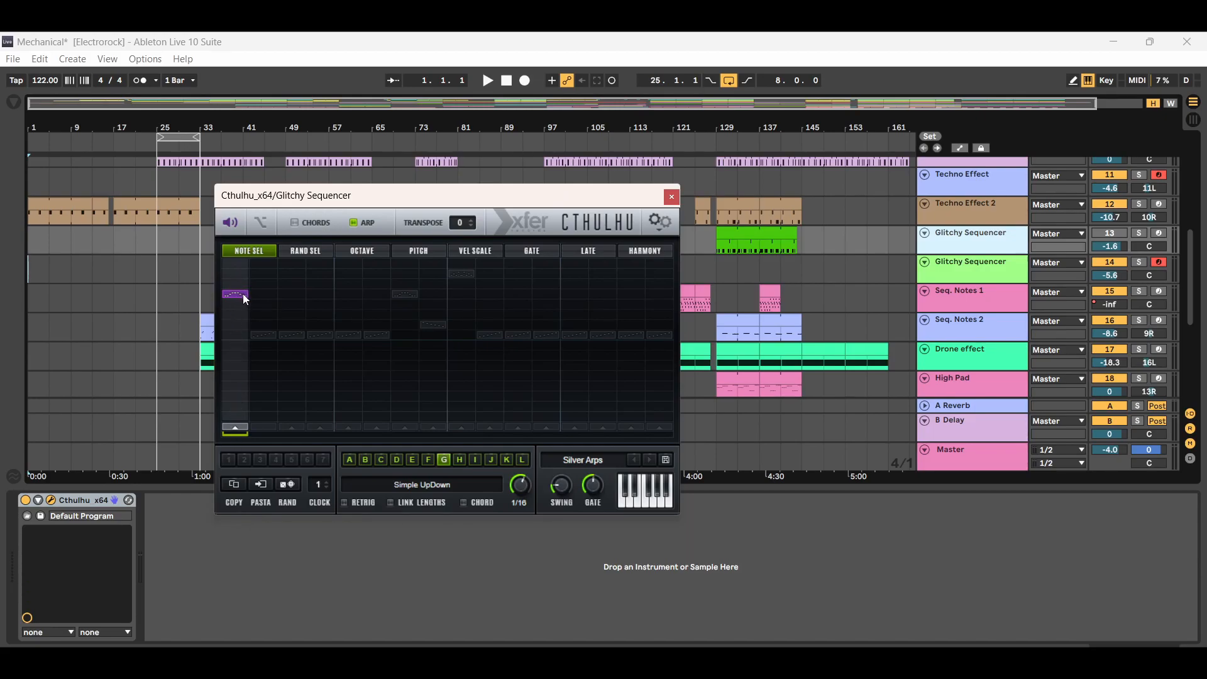
{"action": "left_click", "coordinate": [671, 196]}
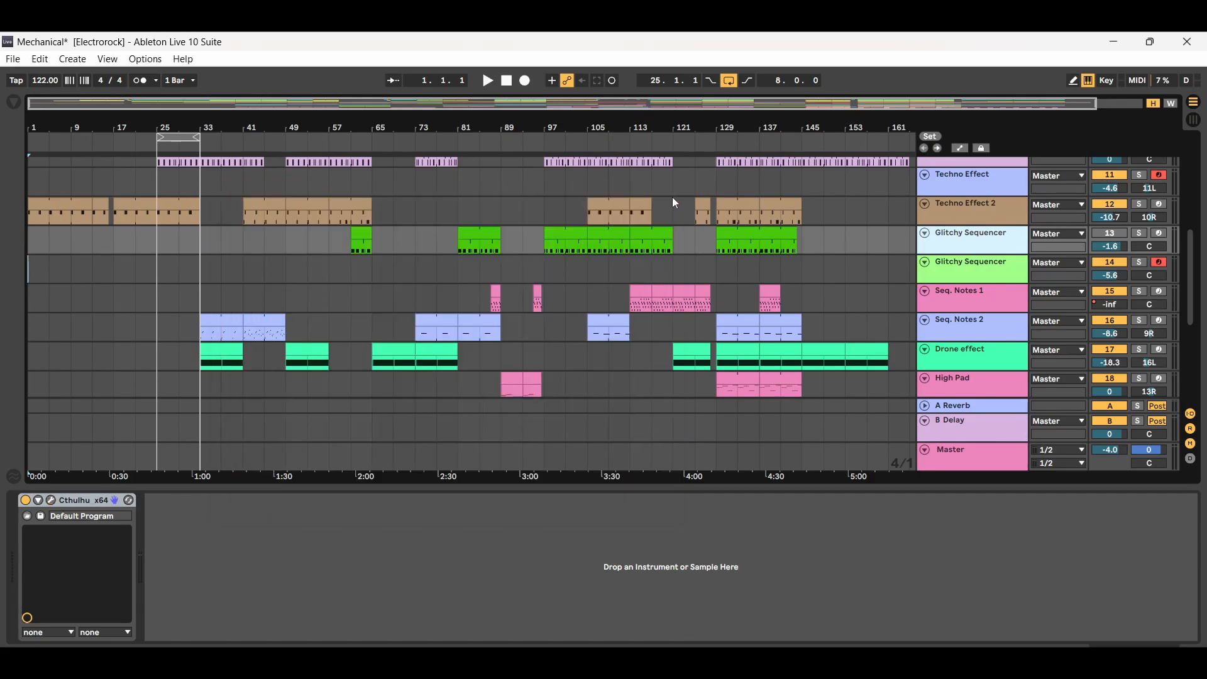
{"action": "left_click", "coordinate": [993, 281]}
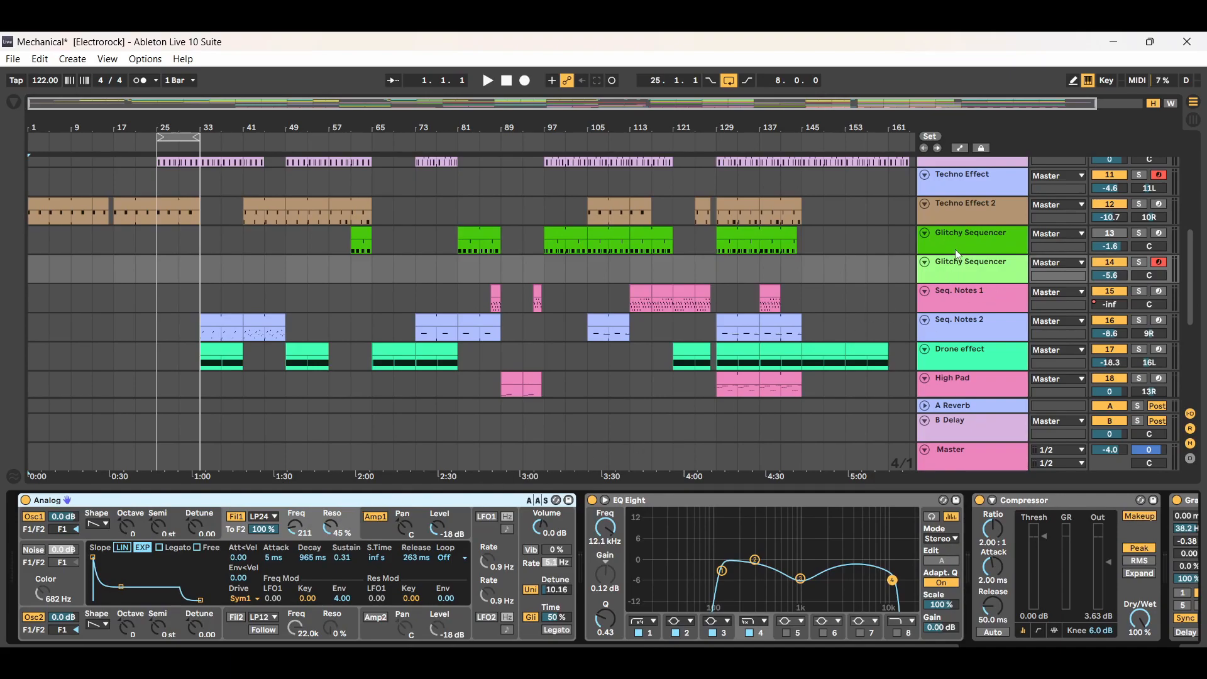
{"action": "left_click", "coordinate": [980, 246]}
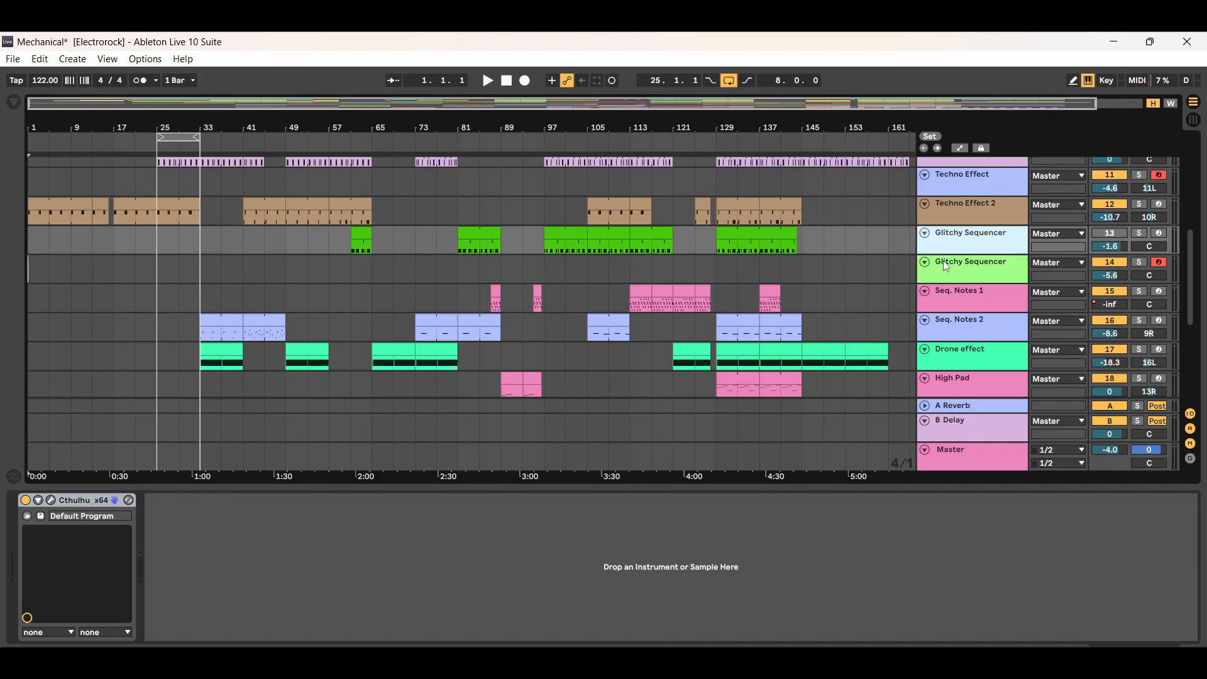
{"action": "left_click", "coordinate": [977, 272]}
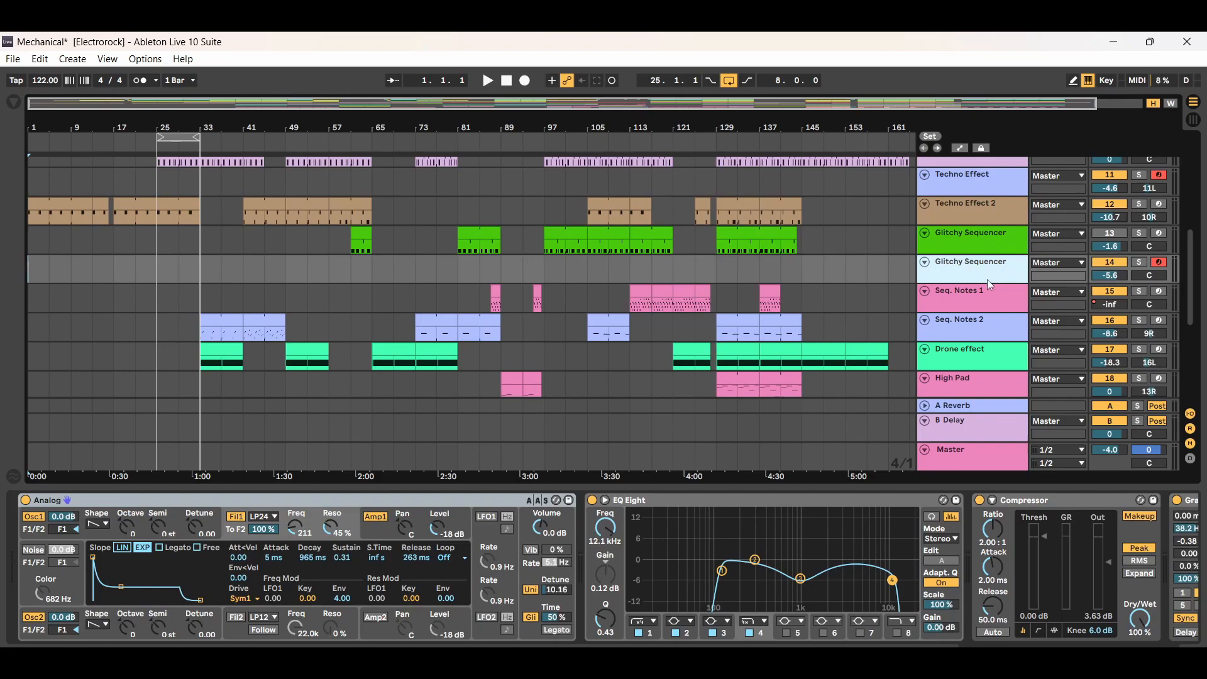
In Session View, set the MIDI From source of Glitchy Sequencer track 14 to the other Glitchy Sequencer track.
{"action": "left_click", "coordinate": [1196, 121]}
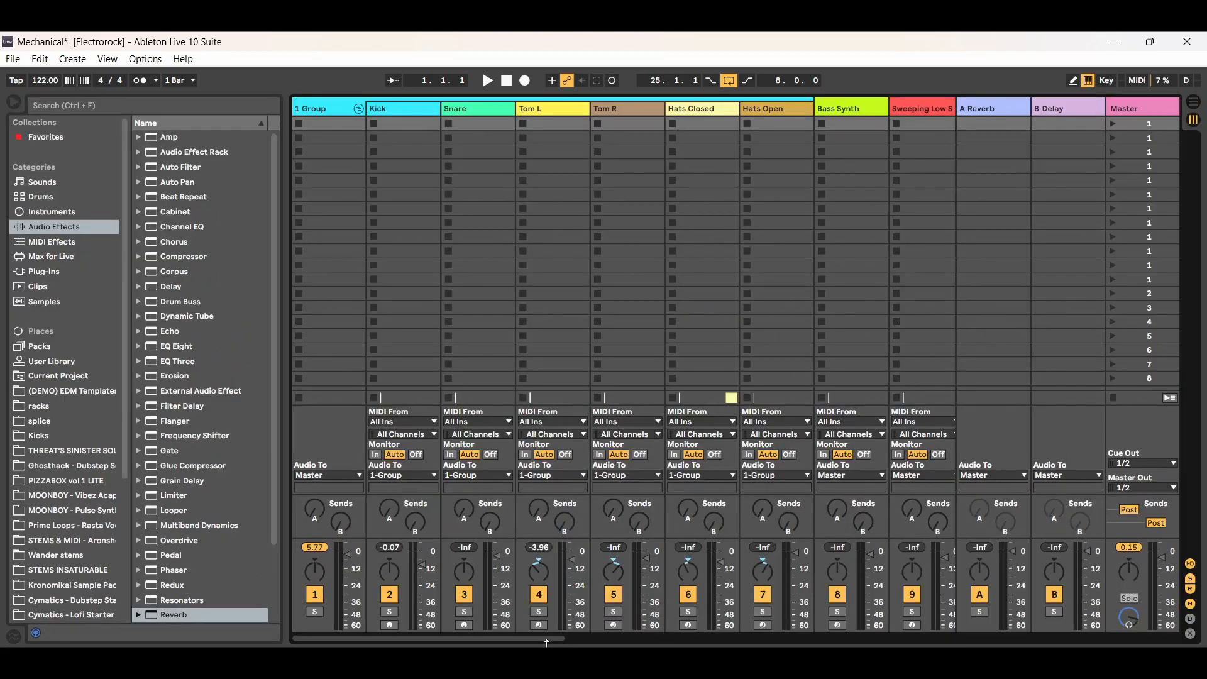
{"action": "left_click_drag", "start_coordinate": [544, 641], "coordinate": [738, 645]}
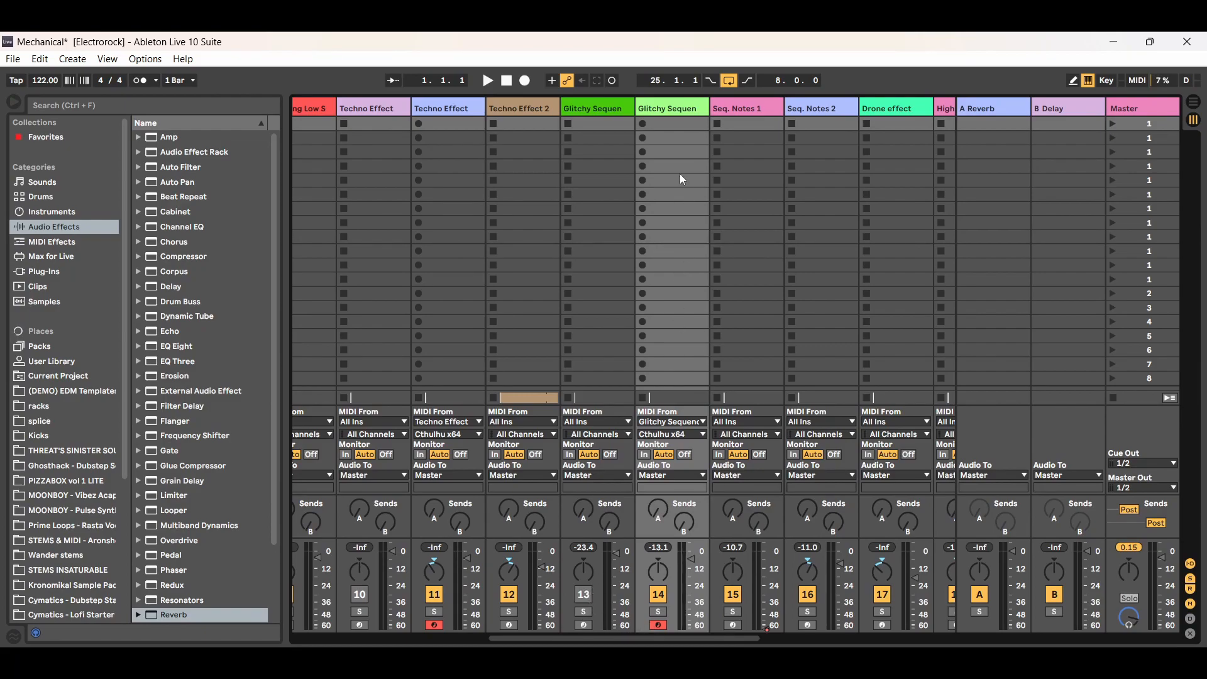
{"action": "left_click", "coordinate": [601, 108]}
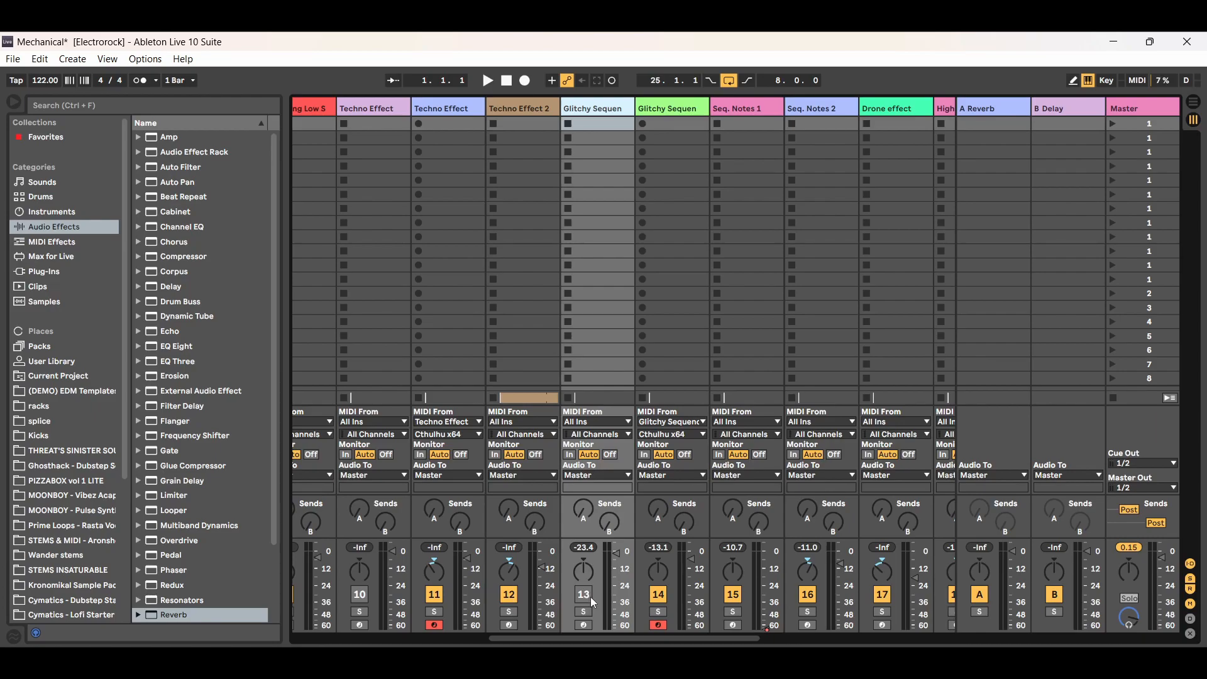
{"action": "left_click", "coordinate": [670, 109]}
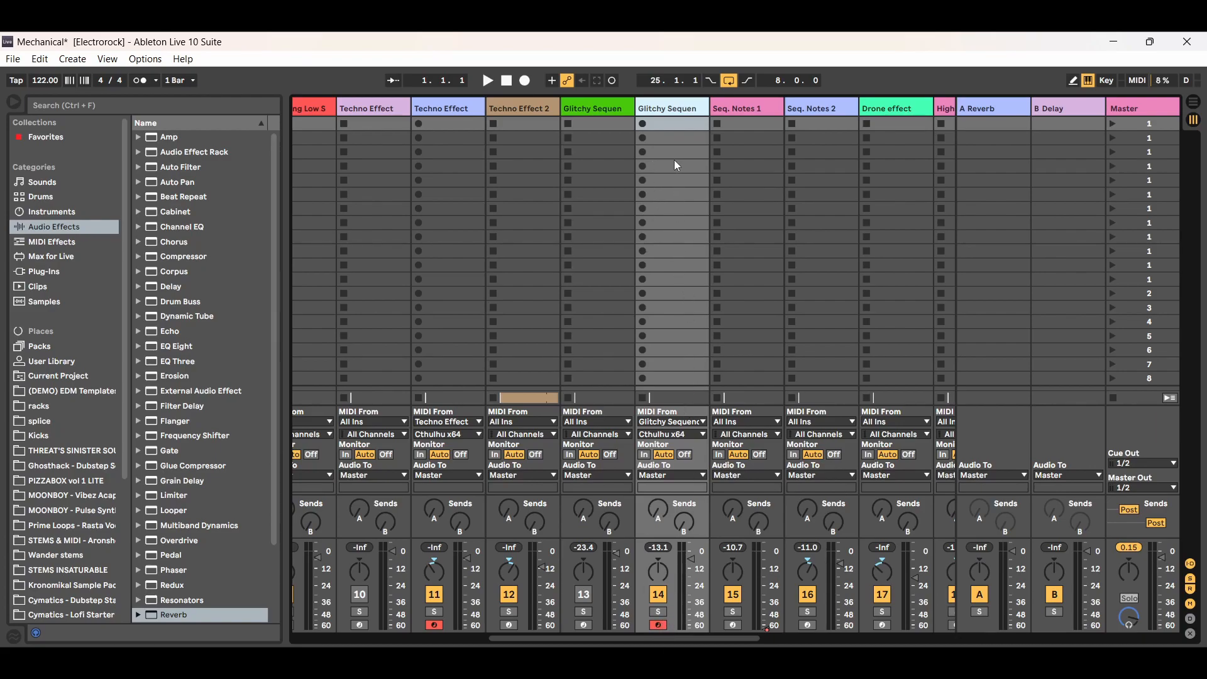
{"action": "left_click", "coordinate": [705, 426]}
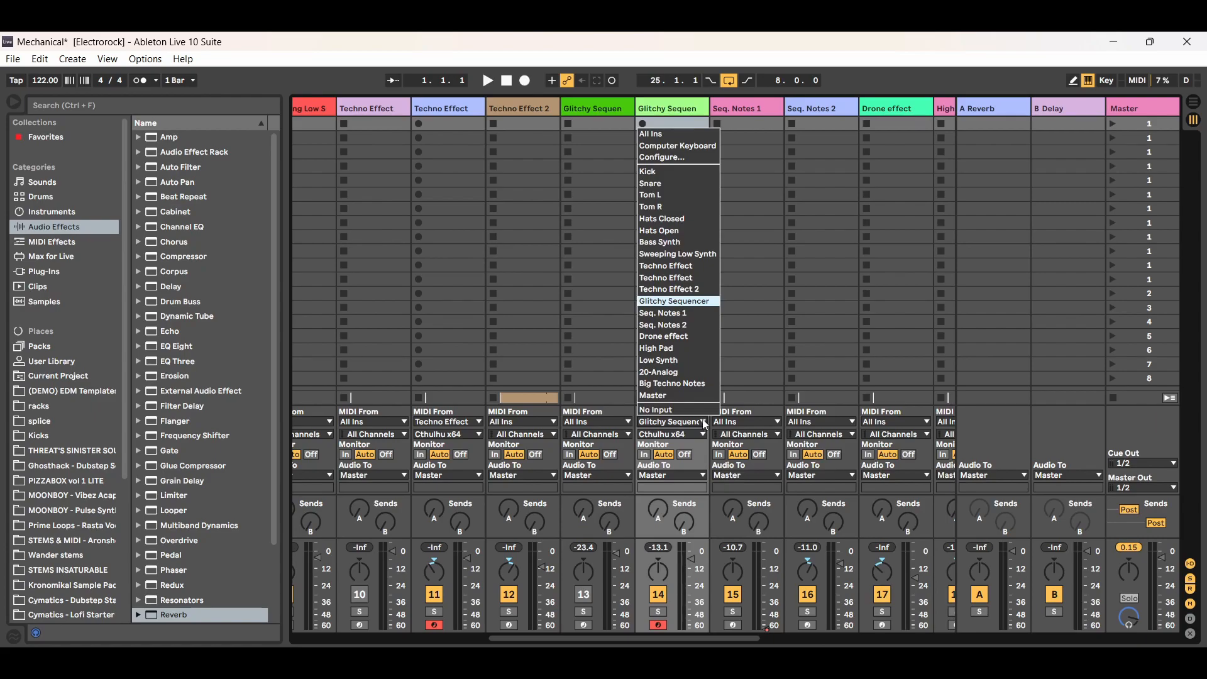
{"action": "left_click", "coordinate": [685, 302]}
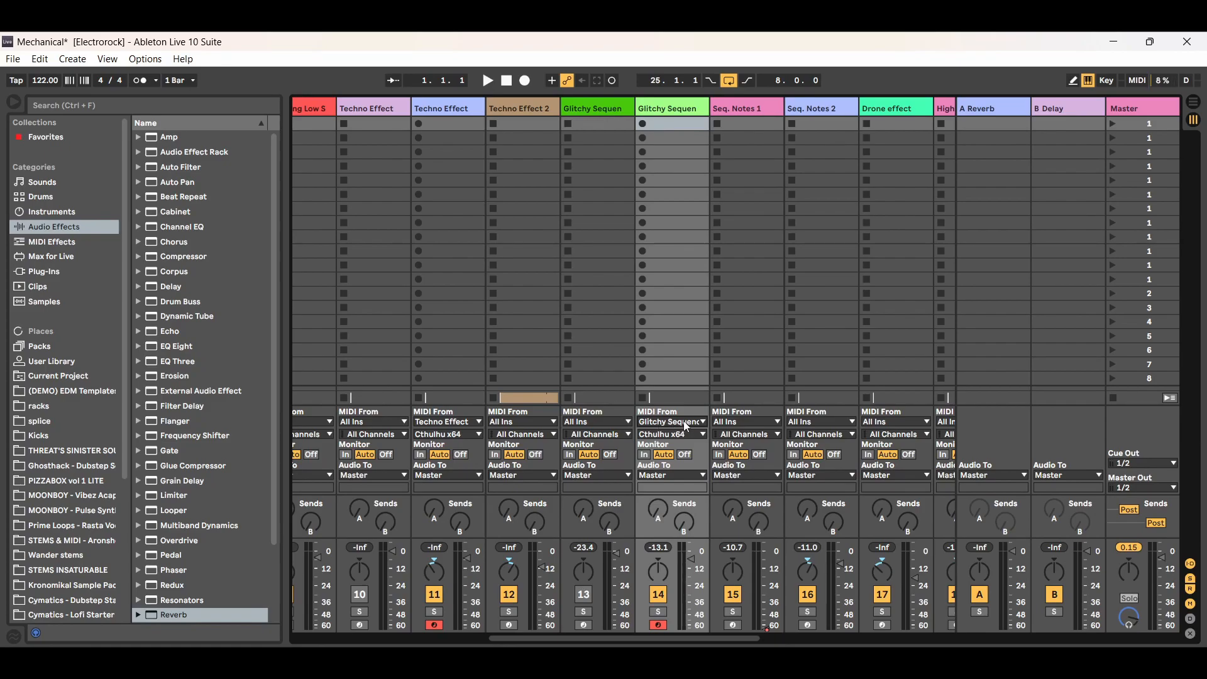
Set the MIDI From tap point of Glitchy Sequencer track 14 to Cthulhu x64.
{"action": "left_click", "coordinate": [594, 109]}
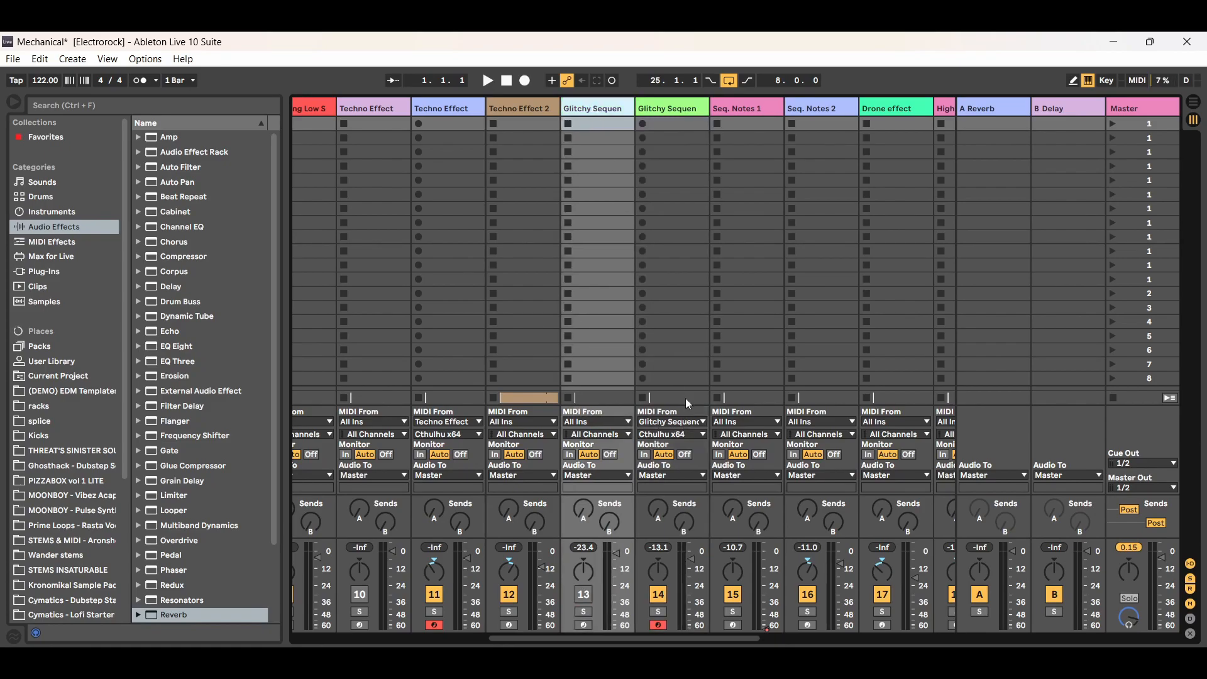
{"action": "left_click", "coordinate": [676, 120]}
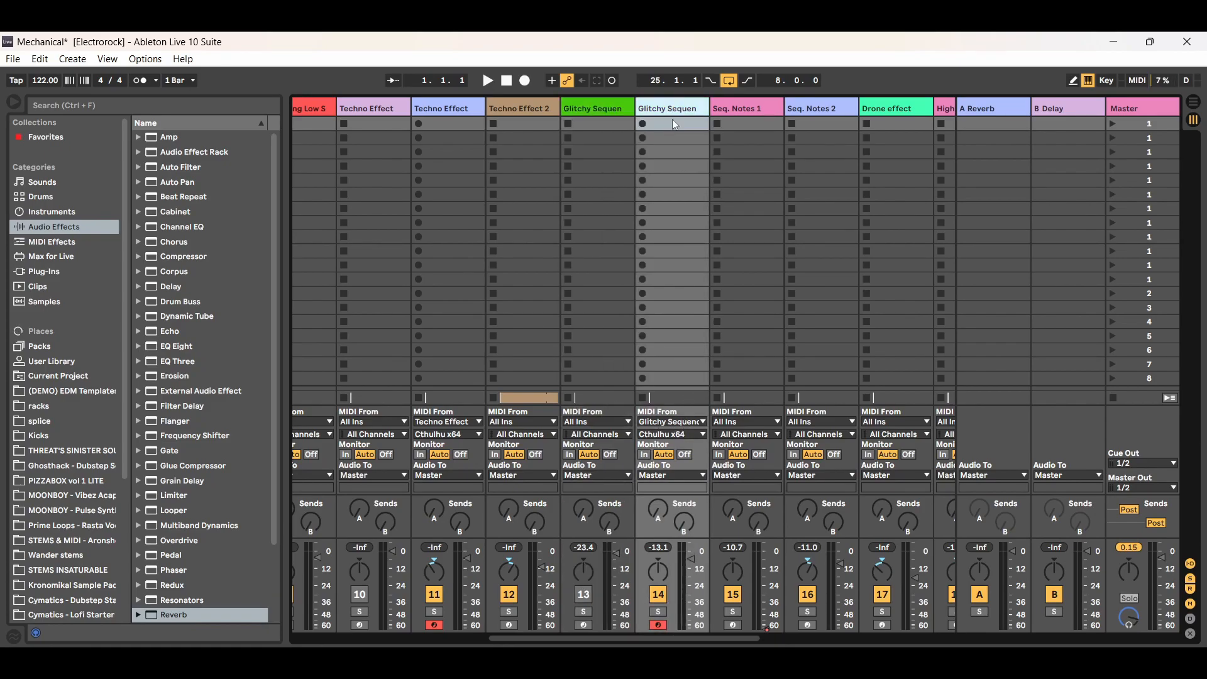
{"action": "left_click", "coordinate": [703, 434]}
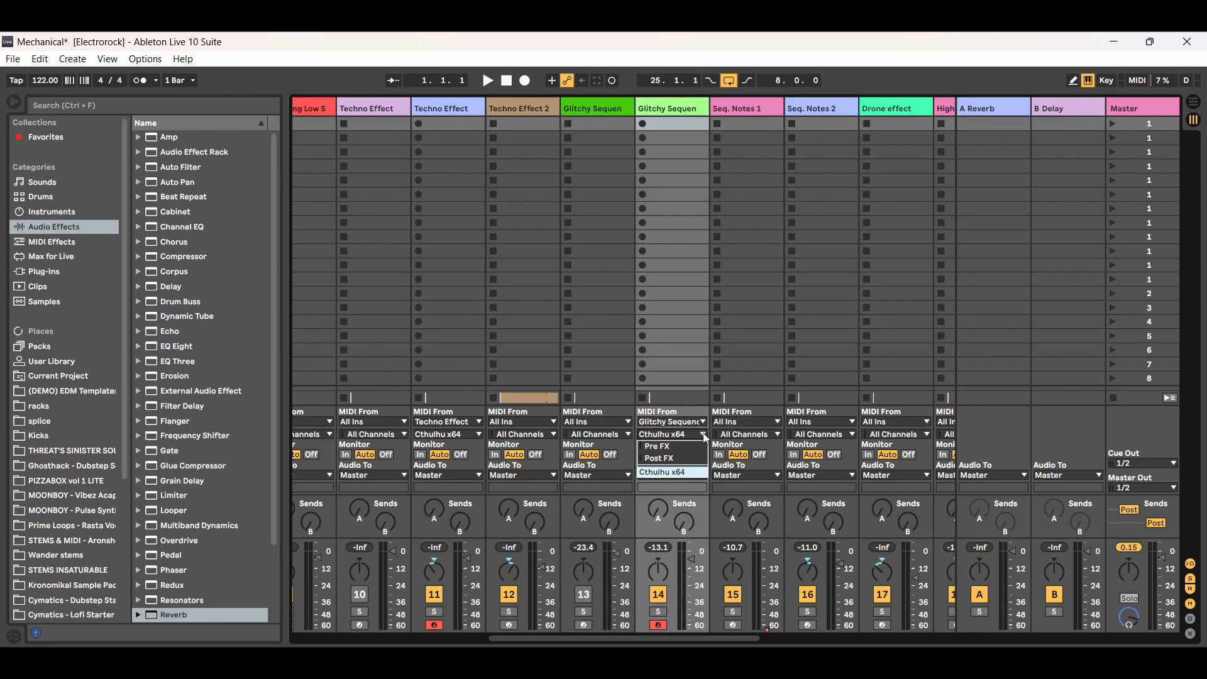
{"action": "left_click", "coordinate": [679, 472]}
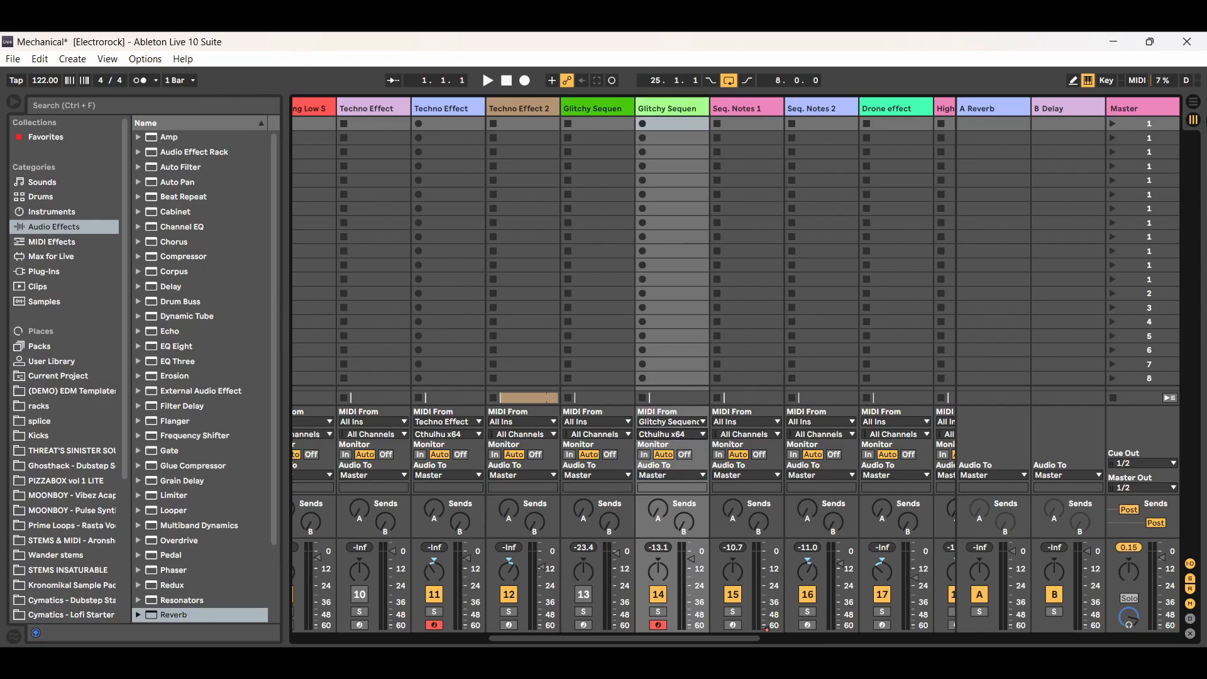
Return to Arrangement View and compare the device chains of the two Glitchy Sequencer tracks, 13 and 14.
{"action": "left_click", "coordinate": [1193, 103]}
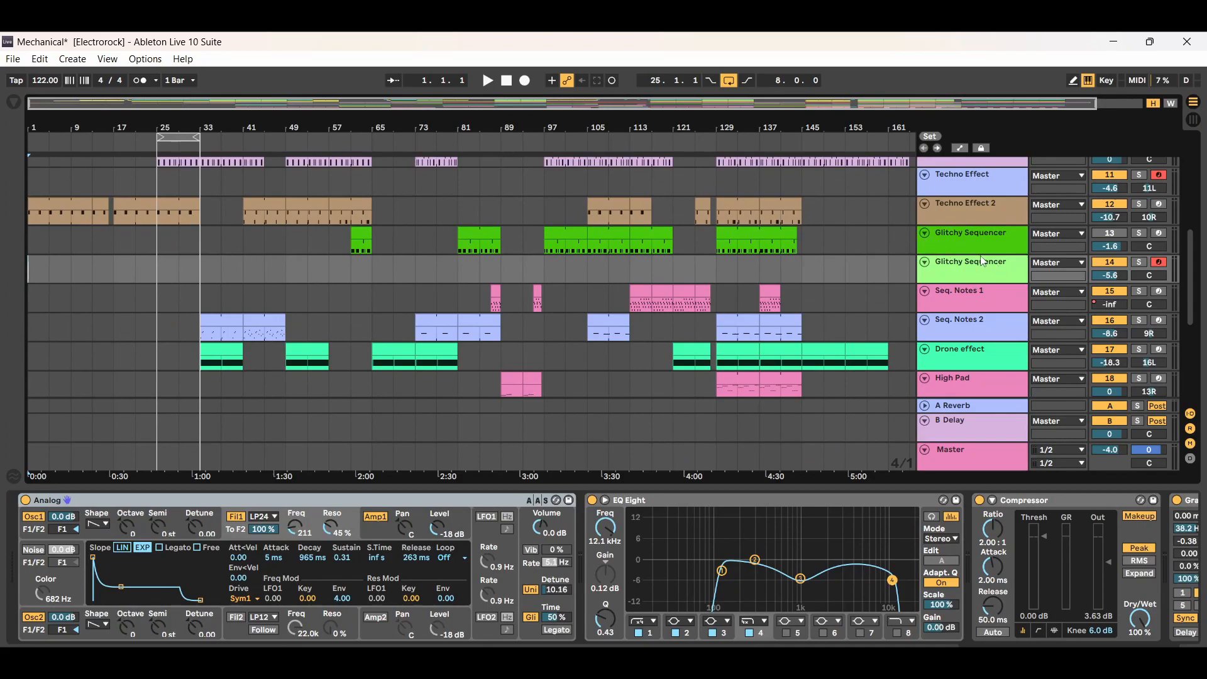
{"action": "left_click", "coordinate": [961, 244]}
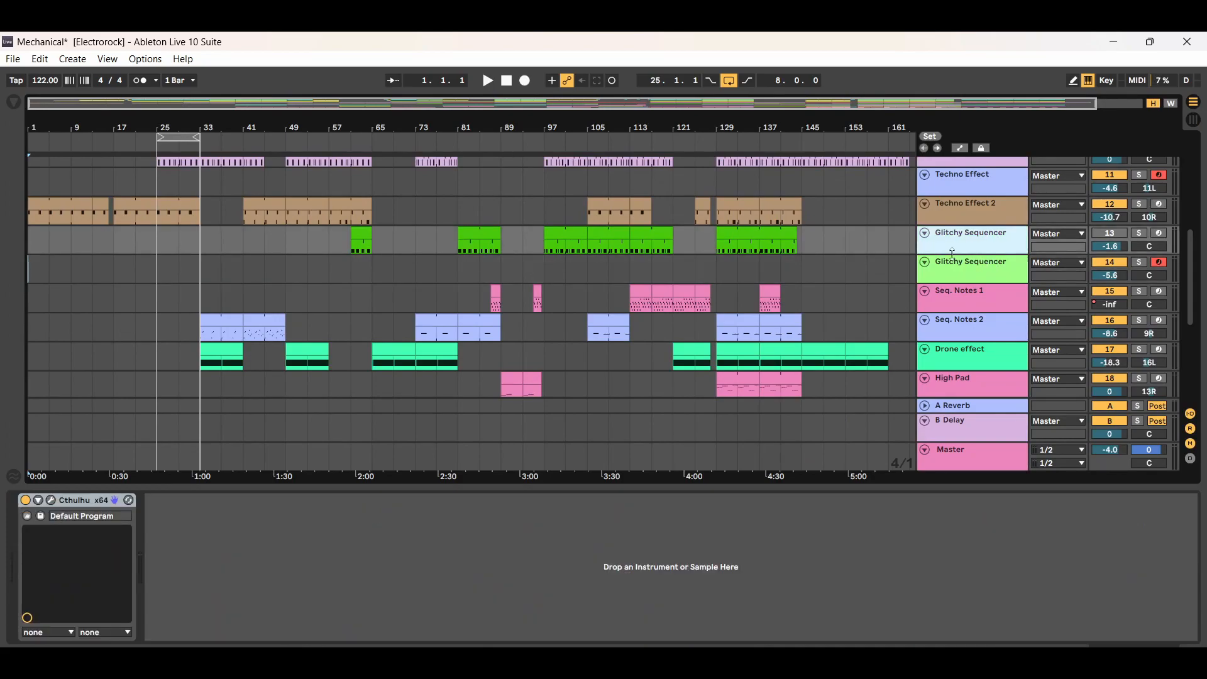
{"action": "left_click", "coordinate": [986, 276]}
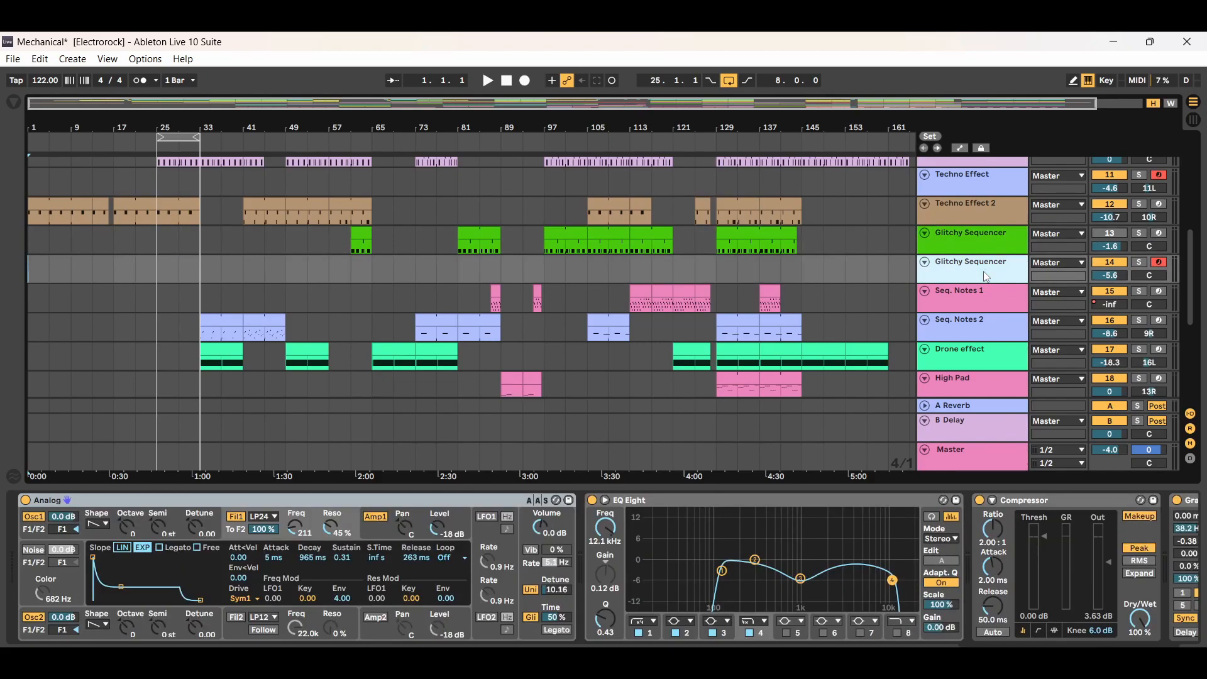
{"action": "left_click", "coordinate": [965, 243]}
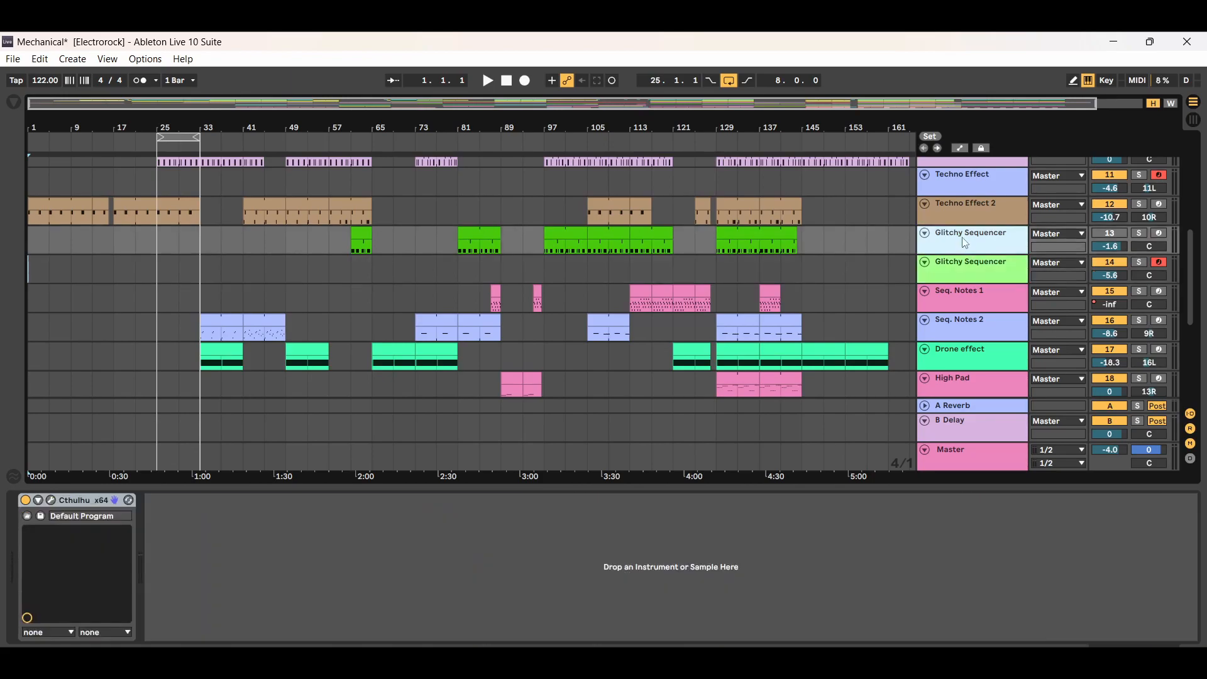
View the MIDI notes of the Glitchy Sequencer clip at bar 97 and hide the detail view.
{"action": "double_click", "coordinate": [560, 232]}
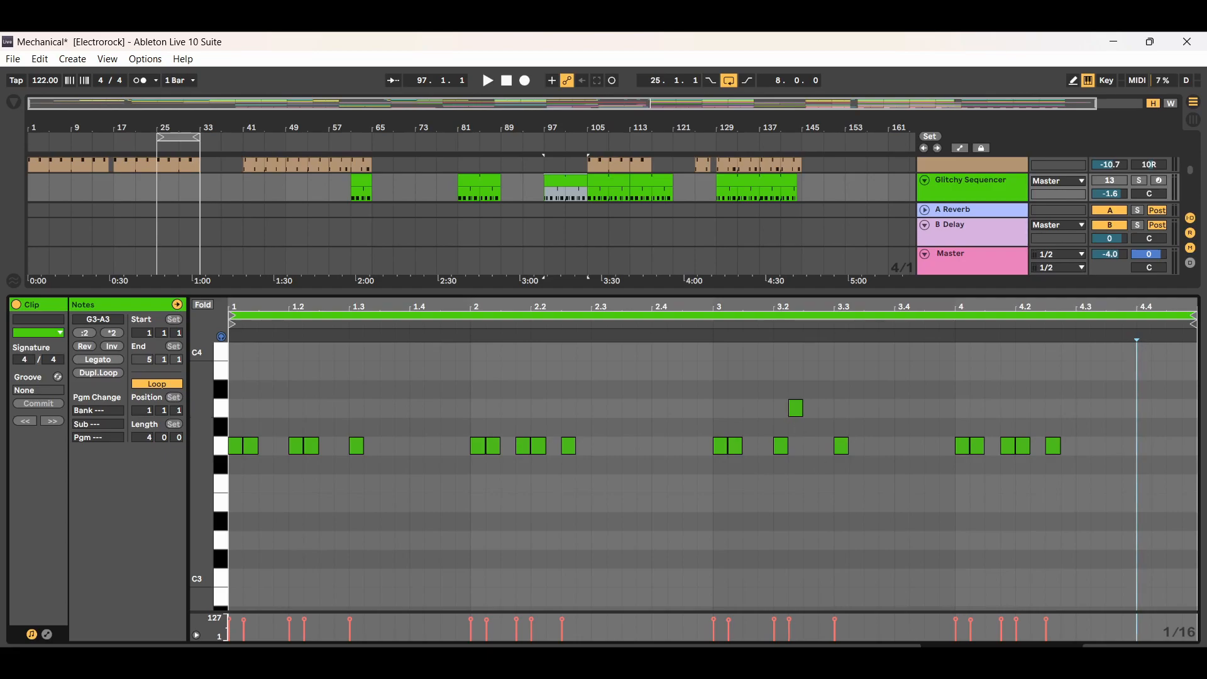
{"action": "key", "text": "ctrl+alt+l"}
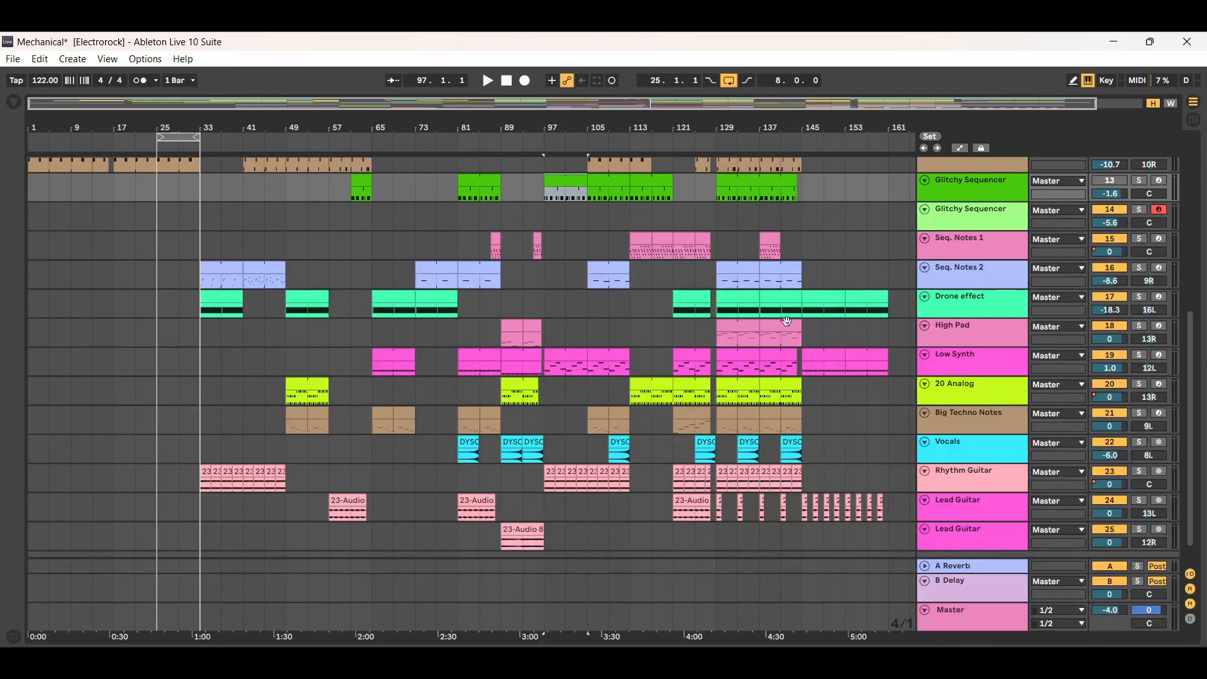
Play the arrangement from the Glitchy Sequencer clip at bar 97 and solo Glitchy Sequencer track 14.
{"action": "left_click", "coordinate": [570, 179]}
{"action": "left_click", "coordinate": [488, 82]}
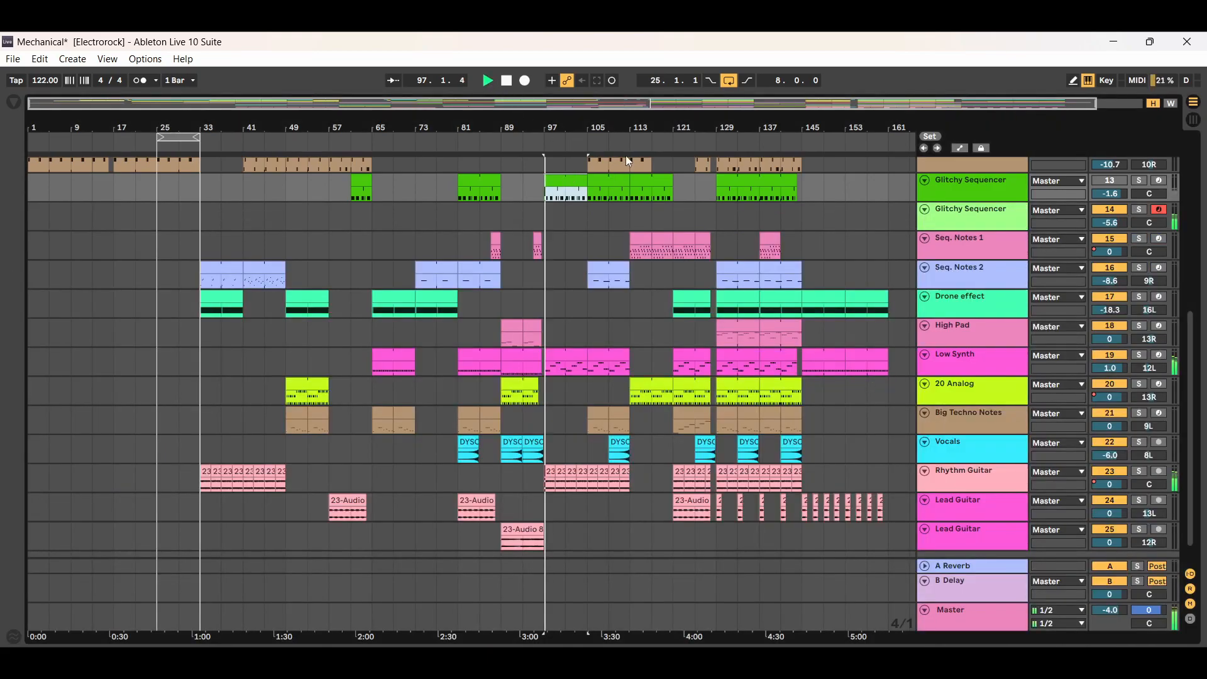
{"action": "left_click", "coordinate": [1141, 209]}
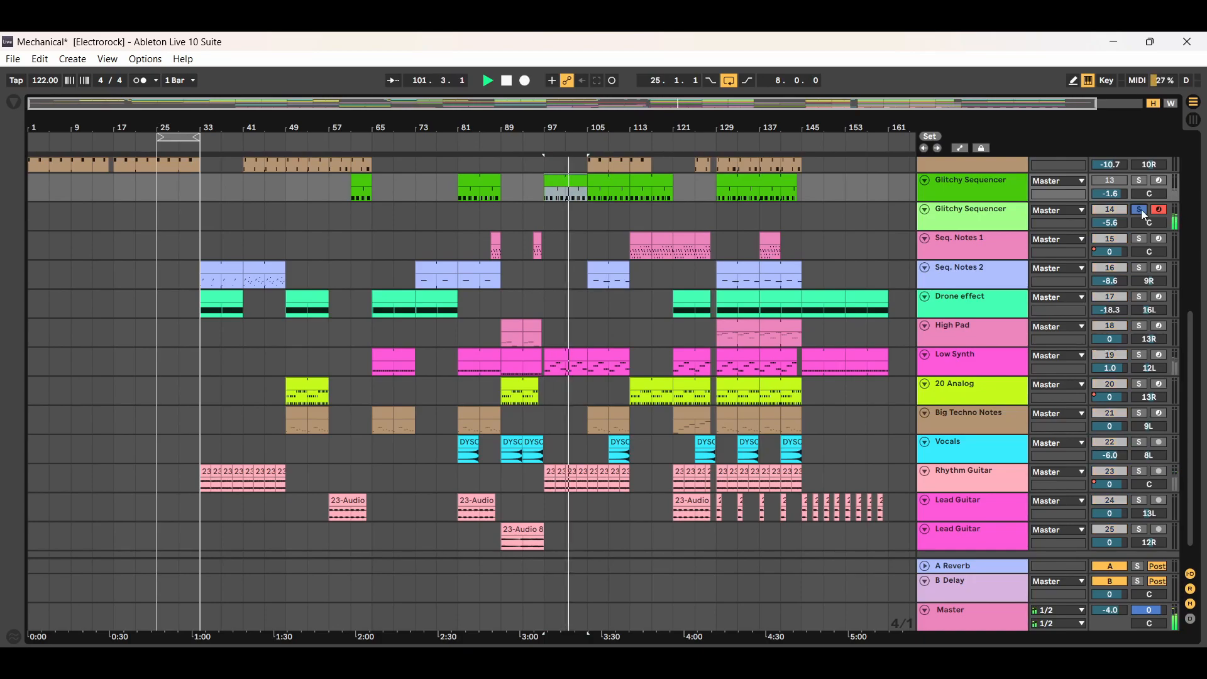
{"action": "left_click", "coordinate": [1141, 209]}
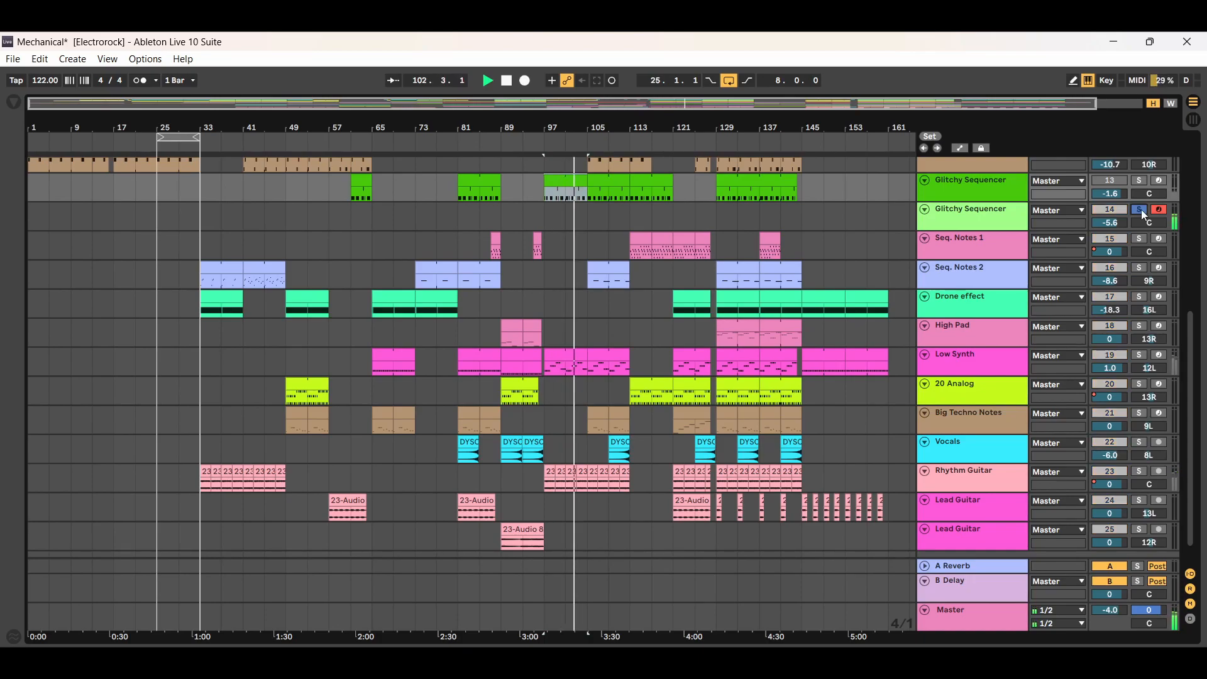
Unsolo Glitchy Sequencer track 14 and stop playback.
{"action": "left_click", "coordinate": [1141, 210]}
{"action": "left_click", "coordinate": [1141, 209]}
{"action": "left_click", "coordinate": [513, 83]}
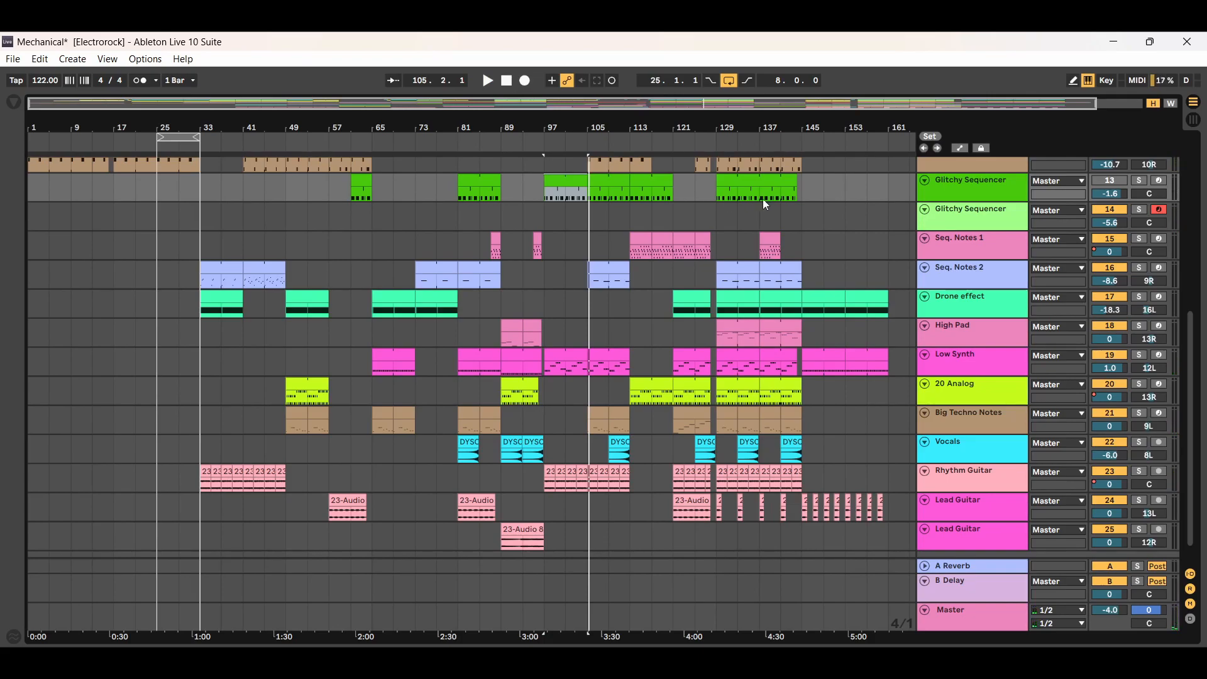
Select the two Glitchy Sequencer tracks in turn and open the device chain of track 14.
{"action": "left_click", "coordinate": [980, 216]}
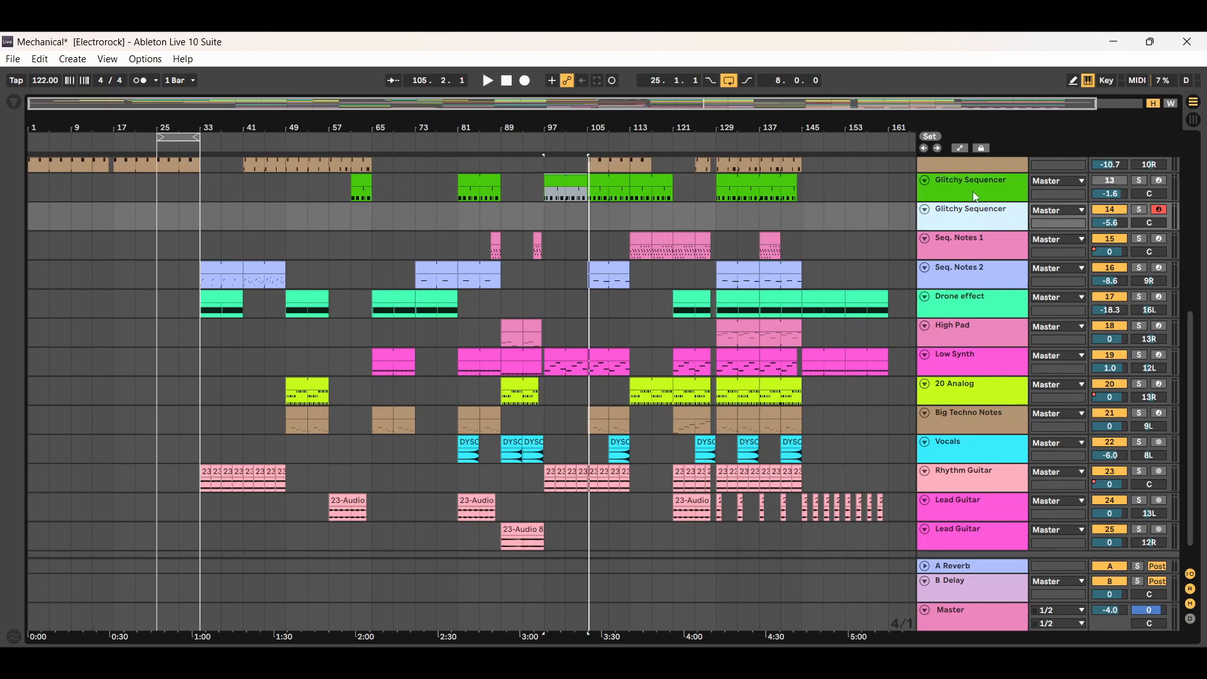
{"action": "left_click", "coordinate": [973, 193]}
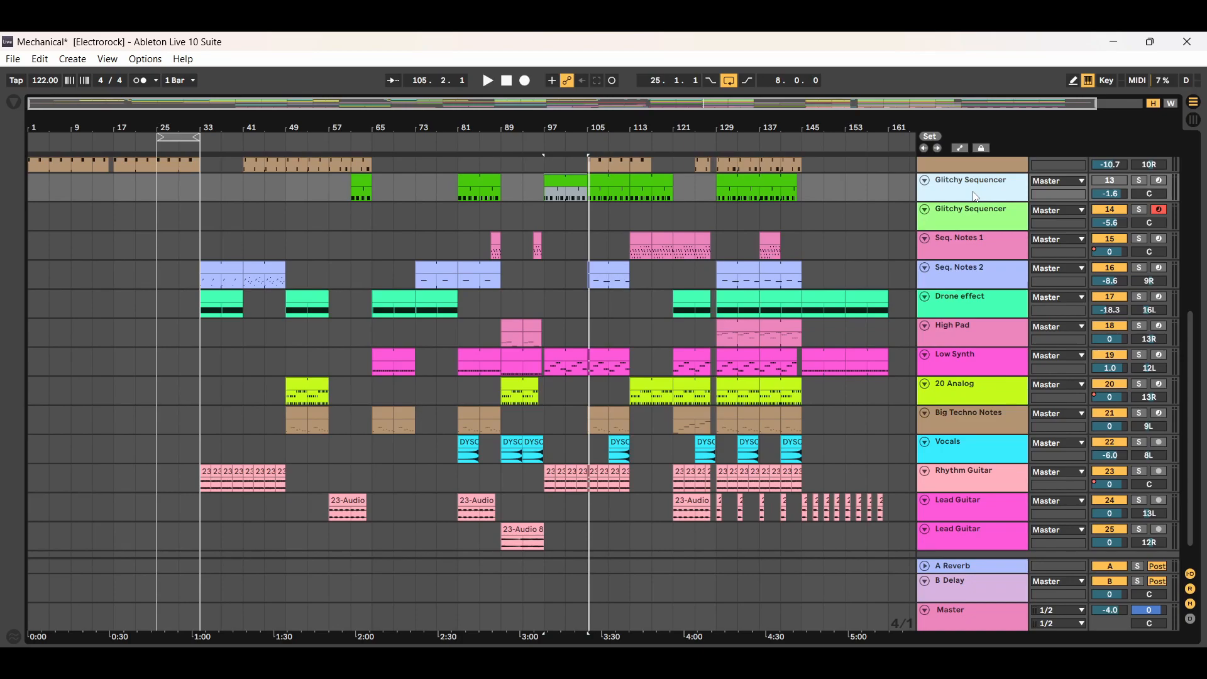
{"action": "double_click", "coordinate": [965, 216]}
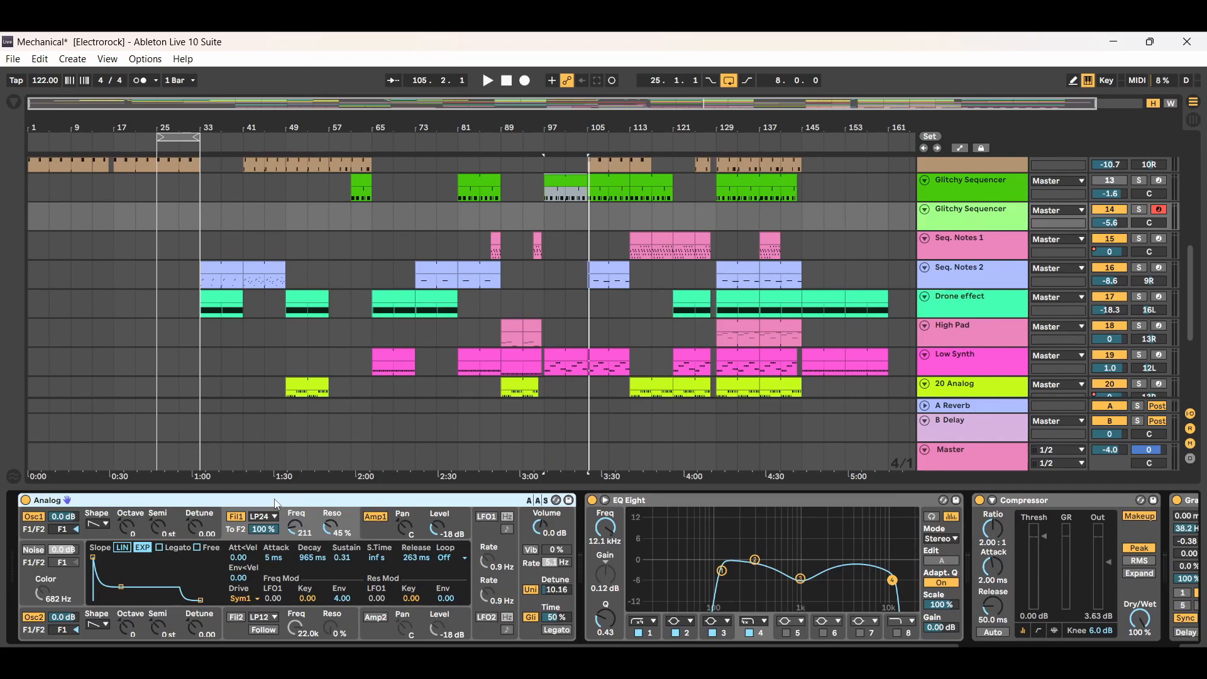
List the instruments in the browser and look through the preset folders of Analog.
{"action": "left_click", "coordinate": [14, 103]}
{"action": "left_click", "coordinate": [55, 214]}
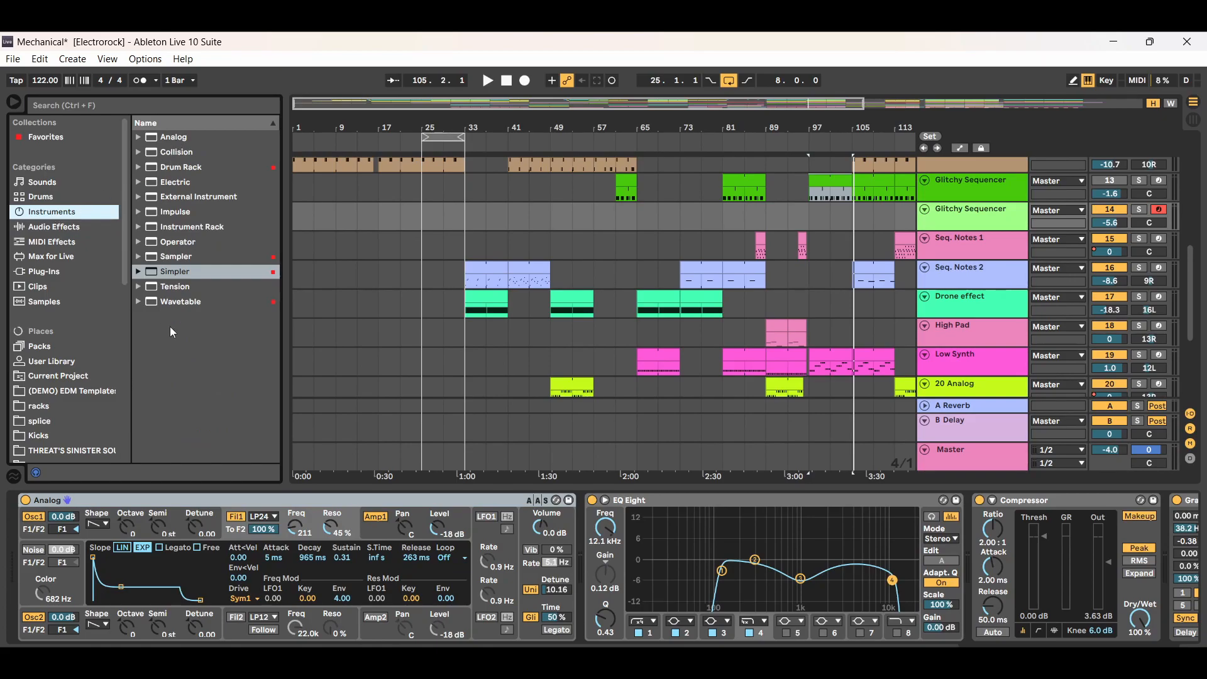
{"action": "left_click", "coordinate": [141, 138]}
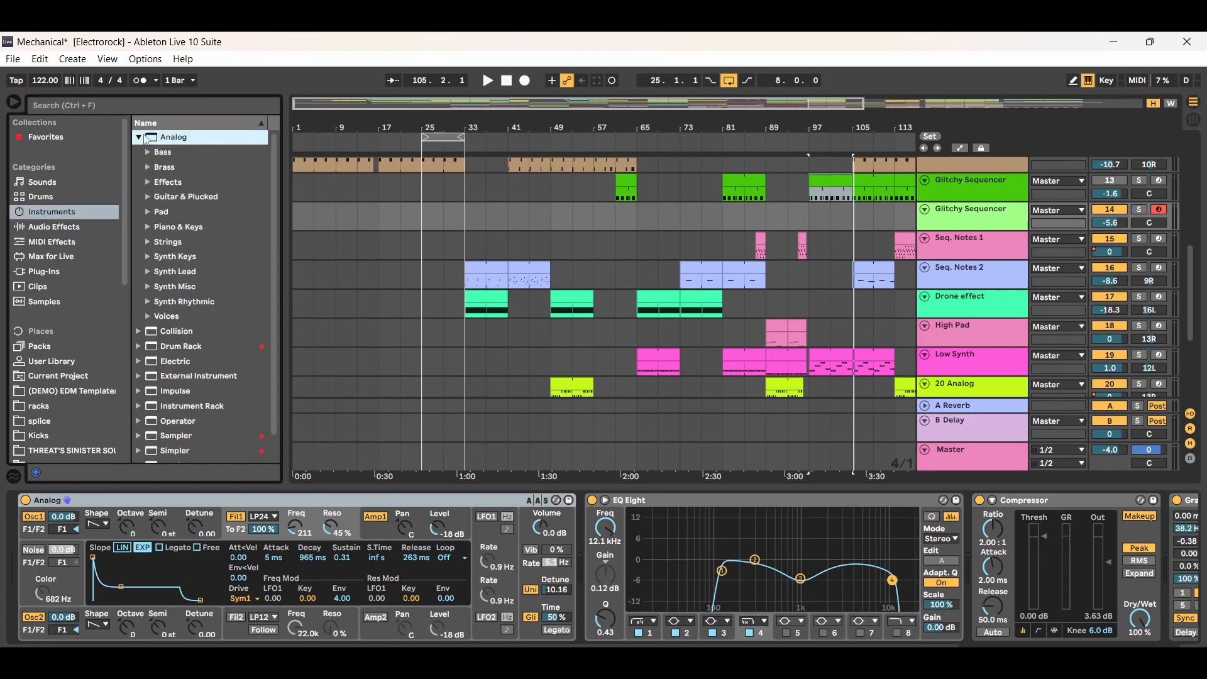
{"action": "left_click", "coordinate": [138, 137]}
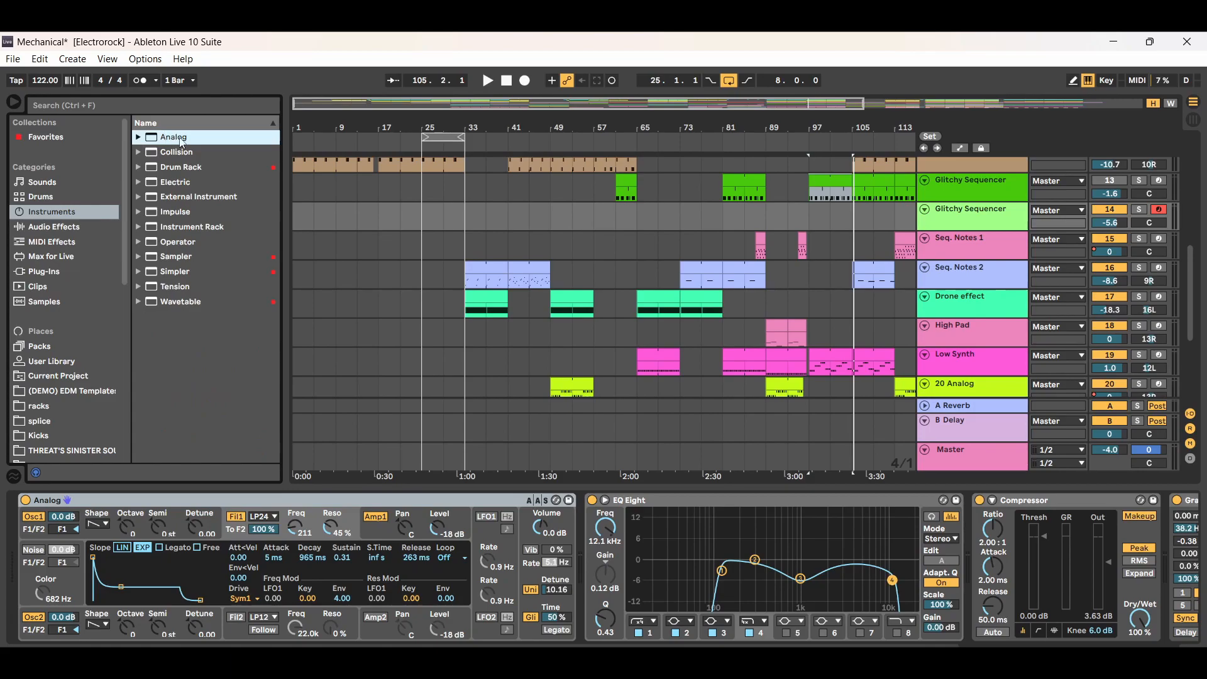
{"action": "left_click_drag", "start_coordinate": [170, 157], "coordinate": [172, 143]}
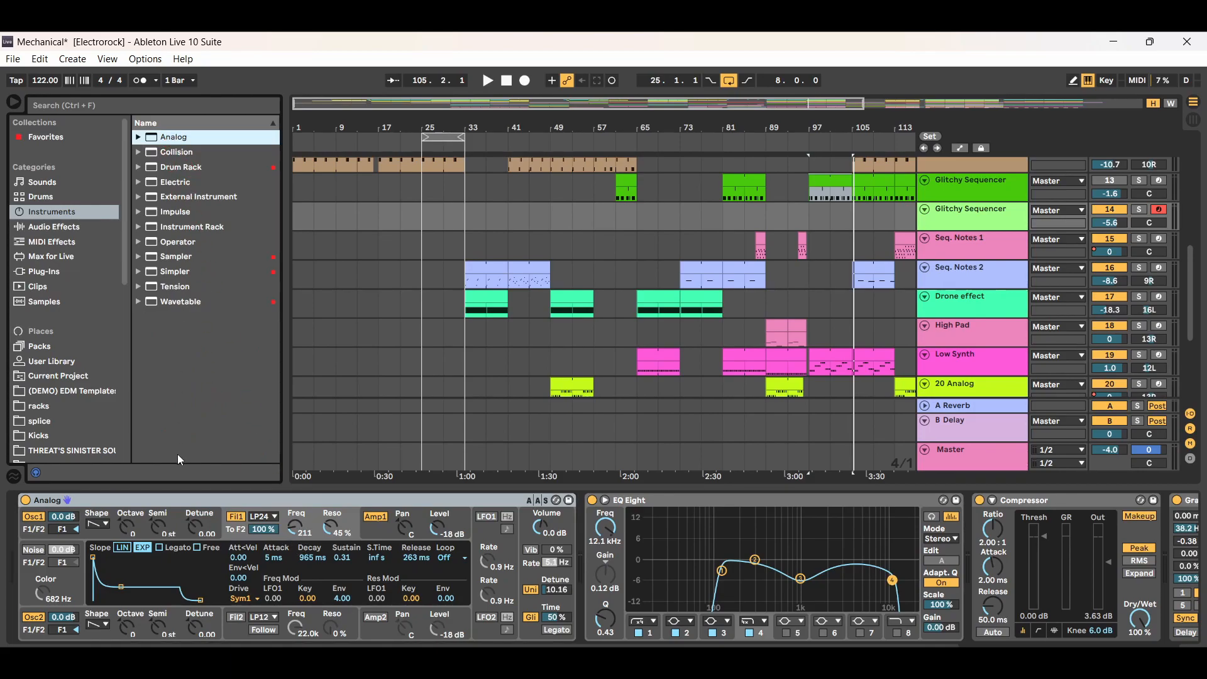
Choose the sawtooth shape for Analog's oscillator 1 and display the envelope settings of filter 1.
{"action": "left_click", "coordinate": [105, 524]}
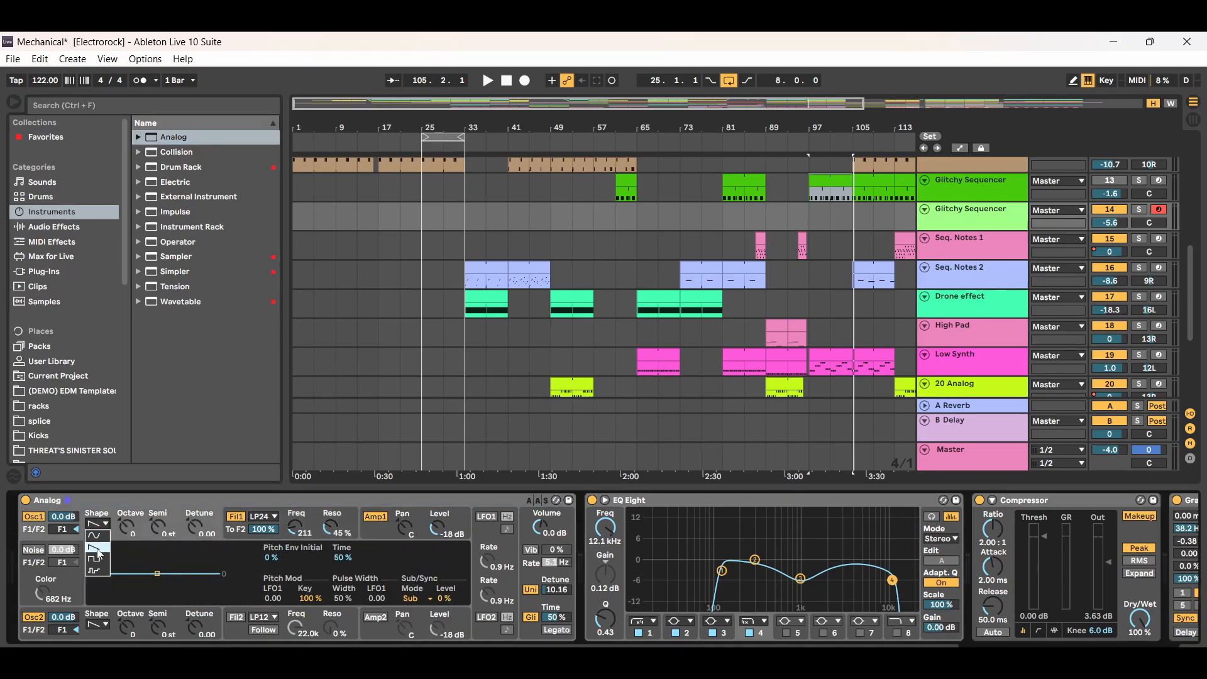
{"action": "left_click", "coordinate": [99, 553]}
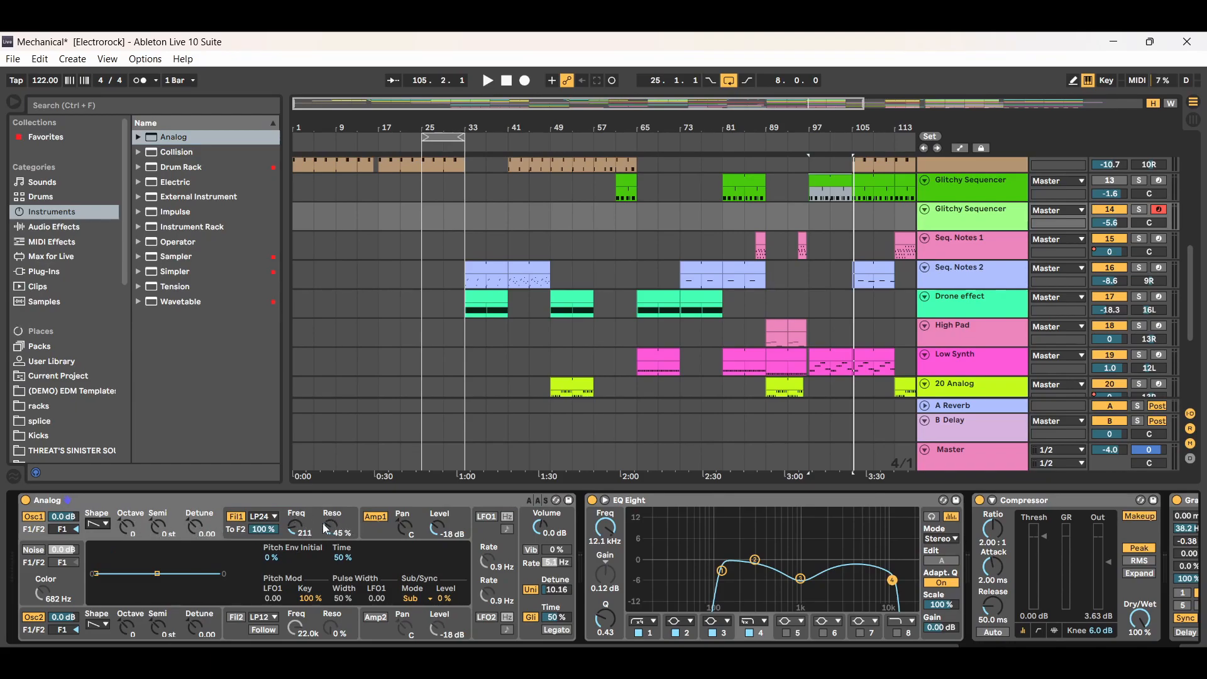
{"action": "left_click", "coordinate": [236, 516]}
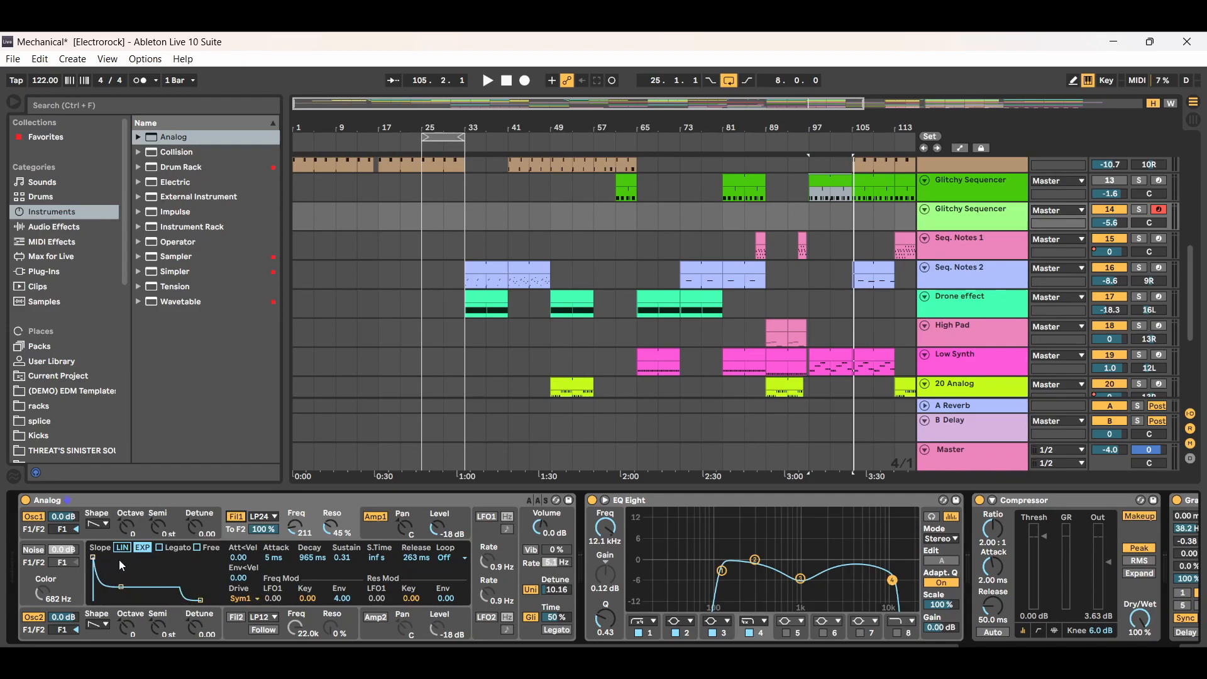
Try moving the attack, decay and release points of Analog's filter 1 envelope.
{"action": "left_click", "coordinate": [93, 557]}
{"action": "left_click_drag", "start_coordinate": [92, 557], "coordinate": [104, 557]}
{"action": "left_click_drag", "start_coordinate": [105, 557], "coordinate": [93, 557]}
{"action": "left_click_drag", "start_coordinate": [121, 587], "coordinate": [123, 586]}
{"action": "left_click_drag", "start_coordinate": [201, 602], "coordinate": [203, 601]}
Undo the filter 1 envelope edits and the filter on/off changes in Analog.
{"action": "left_click", "coordinate": [40, 58]}
{"action": "left_click", "coordinate": [56, 76]}
{"action": "left_click", "coordinate": [40, 59]}
{"action": "left_click", "coordinate": [55, 76]}
{"action": "left_click", "coordinate": [39, 59]}
{"action": "left_click", "coordinate": [56, 76]}
{"action": "left_click", "coordinate": [44, 60]}
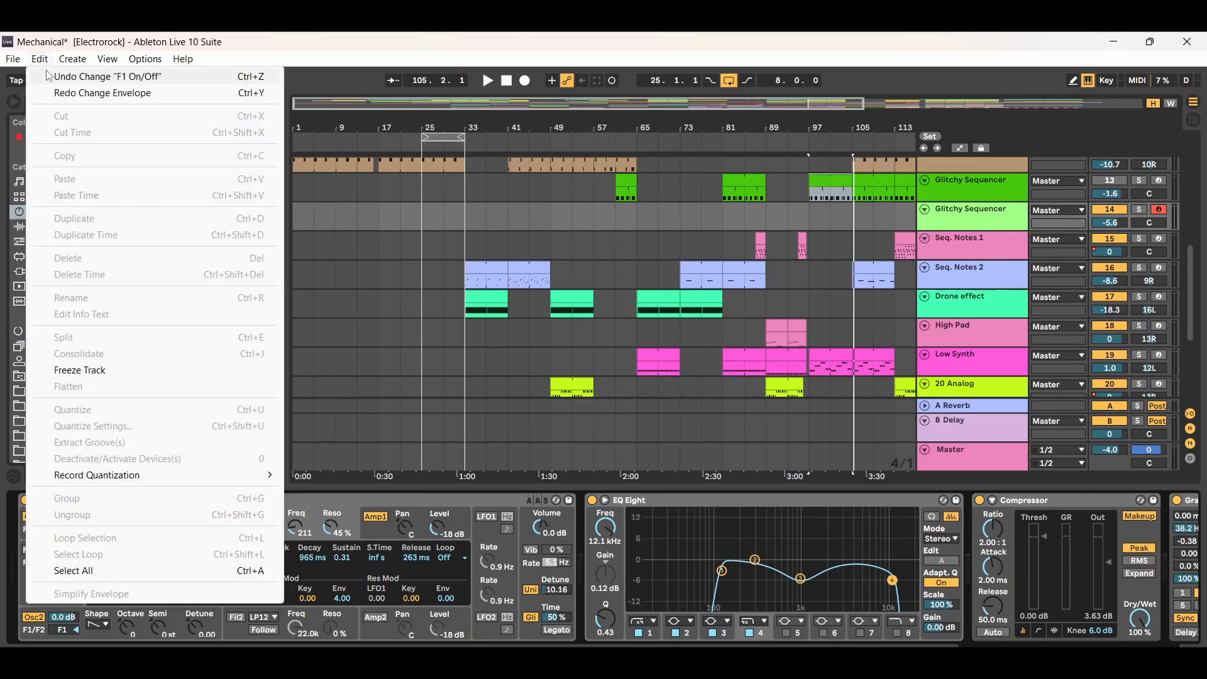
{"action": "left_click", "coordinate": [49, 76]}
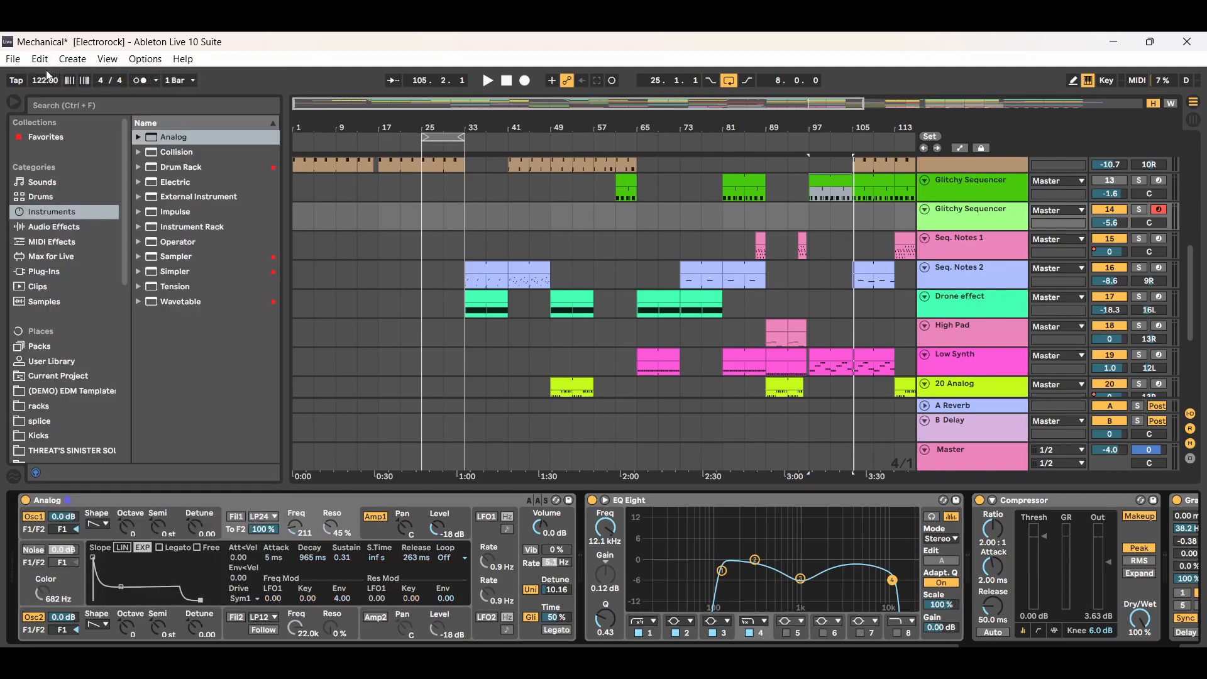
{"action": "left_click", "coordinate": [42, 61]}
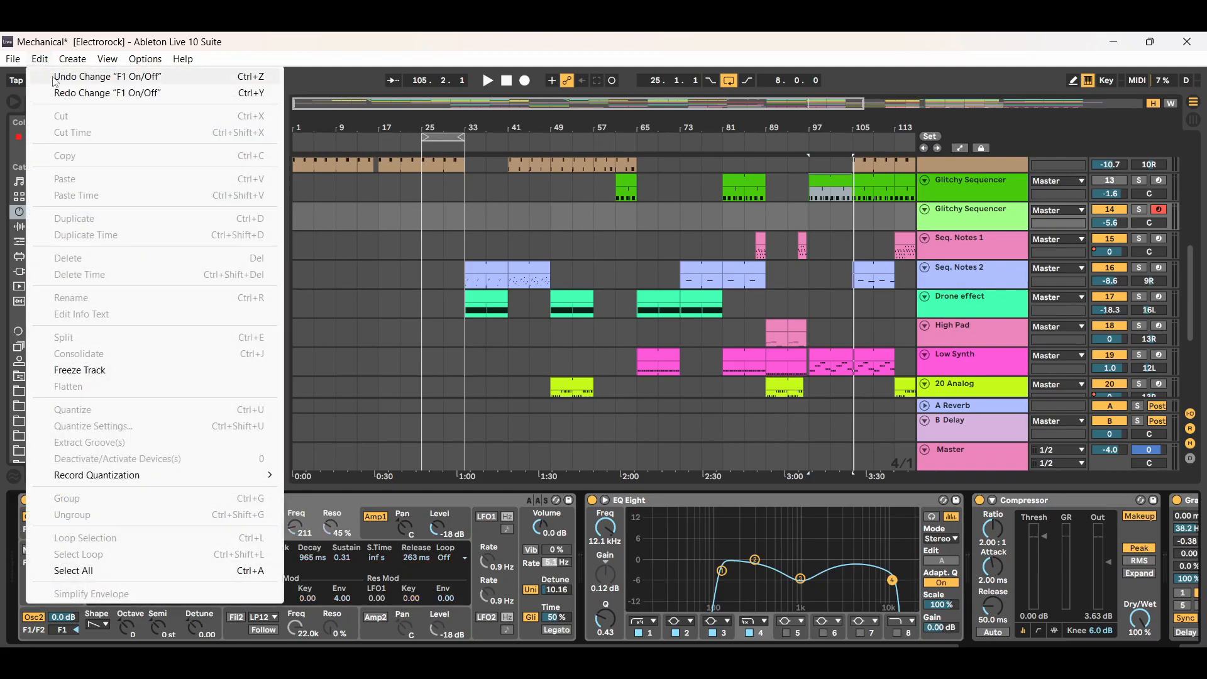
{"action": "left_click", "coordinate": [55, 78]}
{"action": "left_click", "coordinate": [43, 60]}
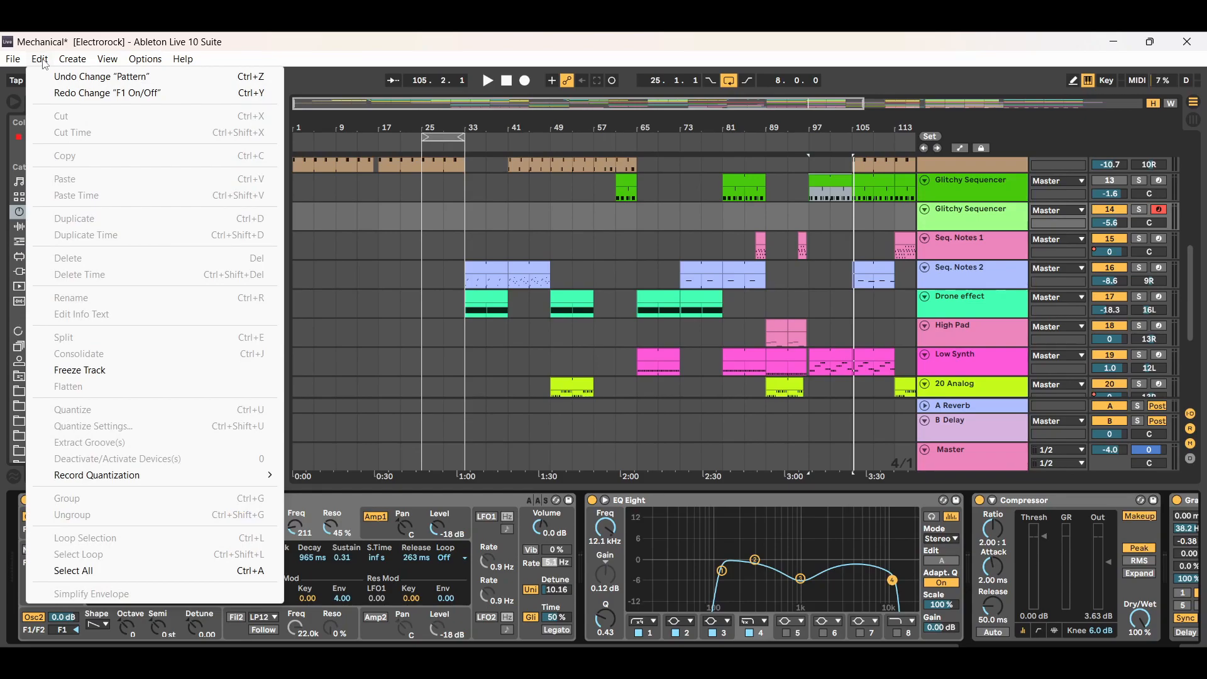
{"action": "left_click", "coordinate": [45, 63]}
{"action": "left_click", "coordinate": [46, 63]}
{"action": "left_click", "coordinate": [45, 62]}
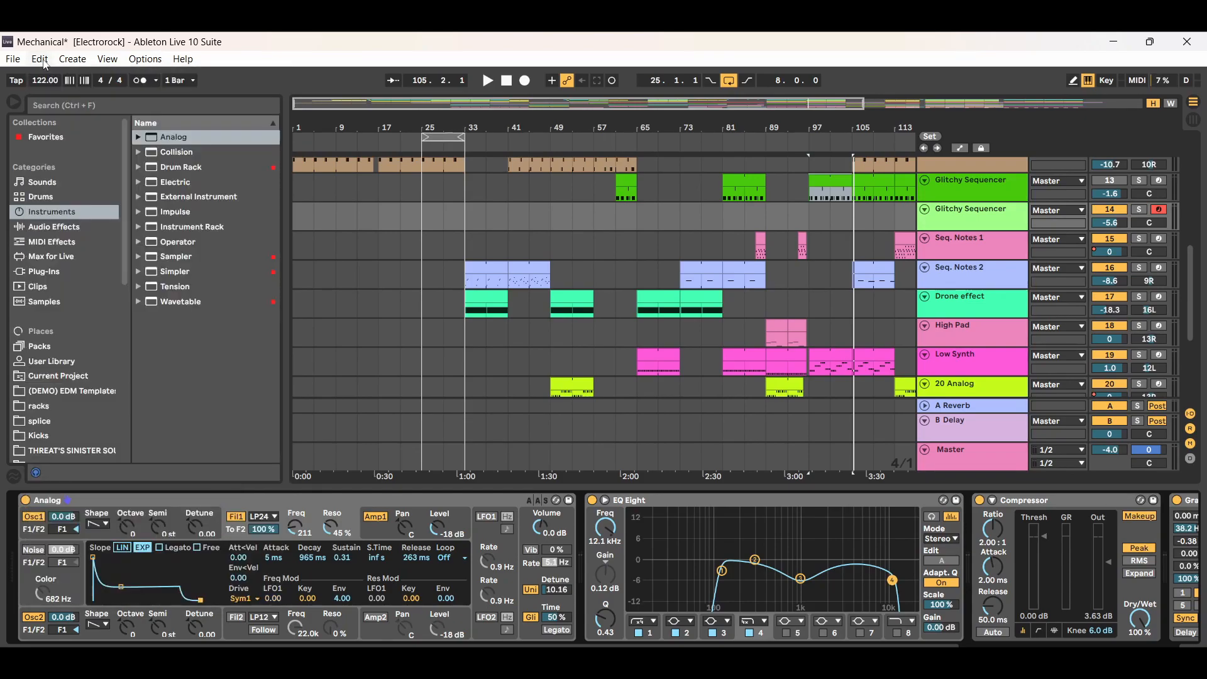
Examine the EQ Eight, Compressor and Grain Delay devices in the chain of track 14.
{"action": "left_click", "coordinate": [778, 504]}
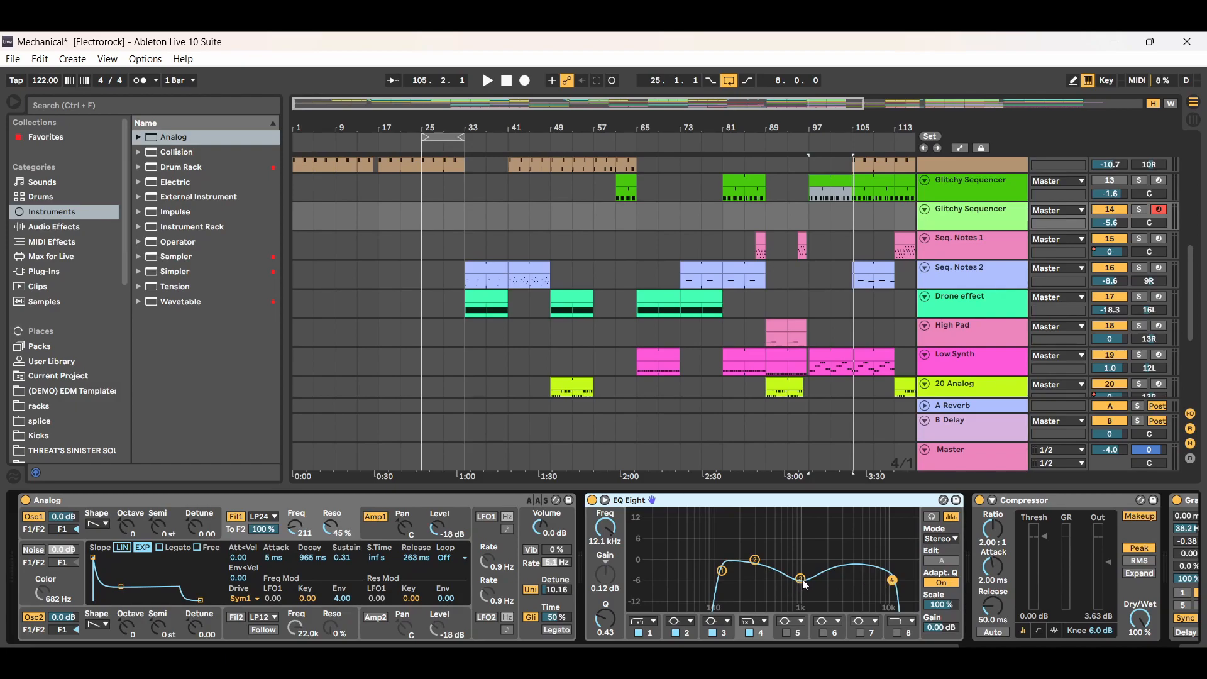
{"action": "left_click", "coordinate": [1037, 507]}
{"action": "scroll", "coordinate": [831, 579], "scroll_direction": "right", "scroll_amount": 5}
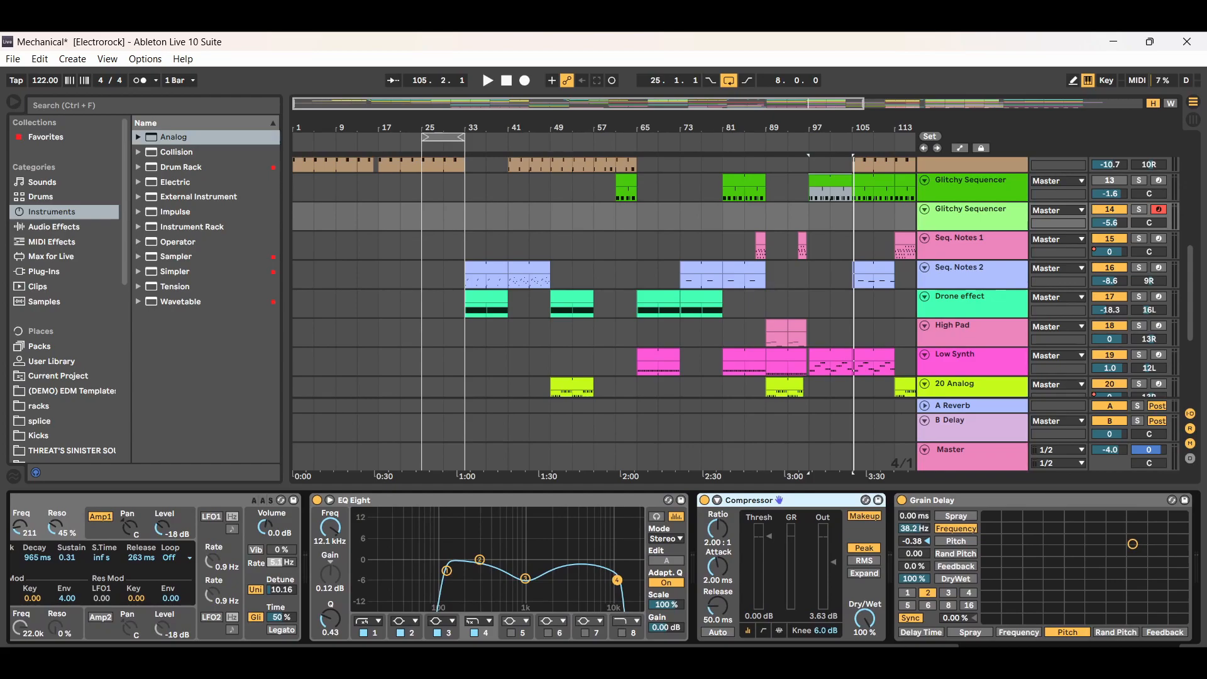
{"action": "scroll", "coordinate": [603, 566], "scroll_direction": "right", "scroll_amount": 5}
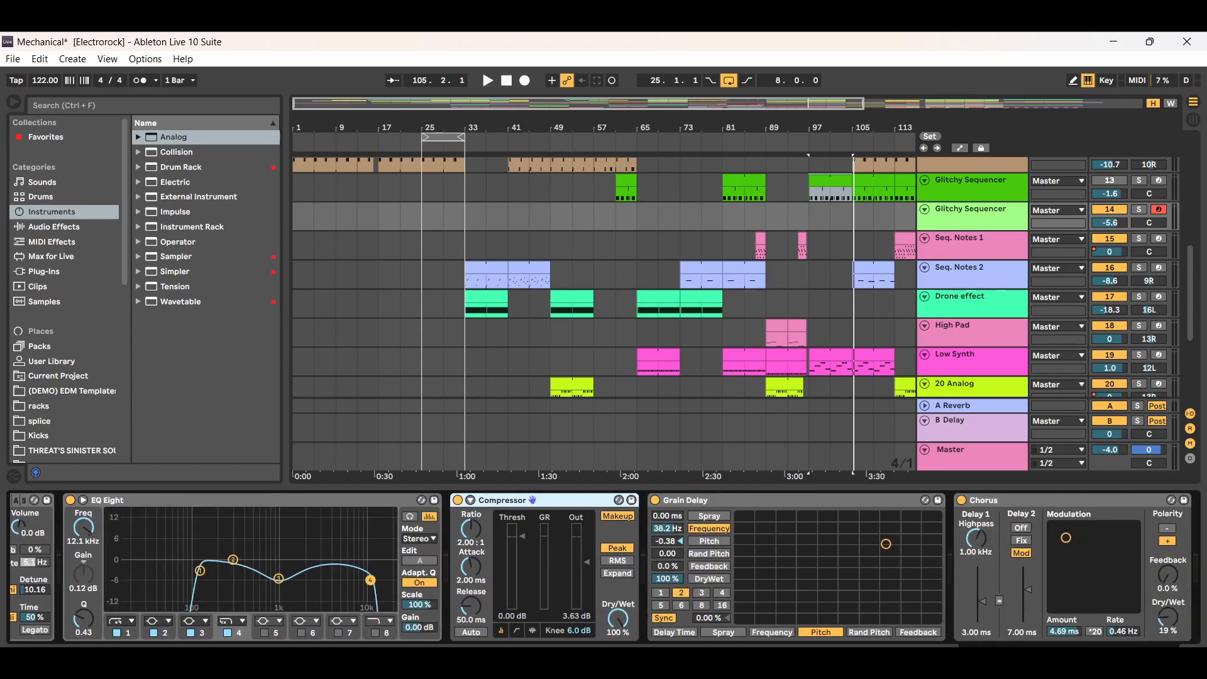
{"action": "left_click", "coordinate": [802, 498]}
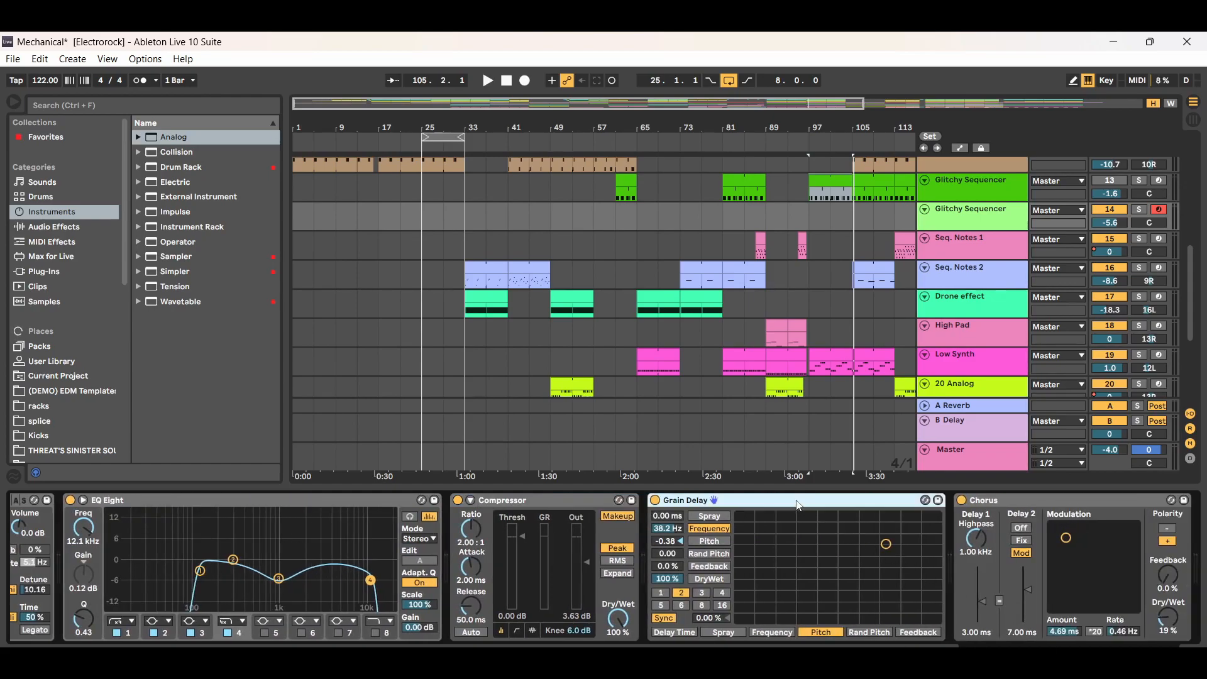
List the audio effects in the browser, view the Chorus ending track 14's chain, and hide the detail view.
{"action": "left_click", "coordinate": [14, 103]}
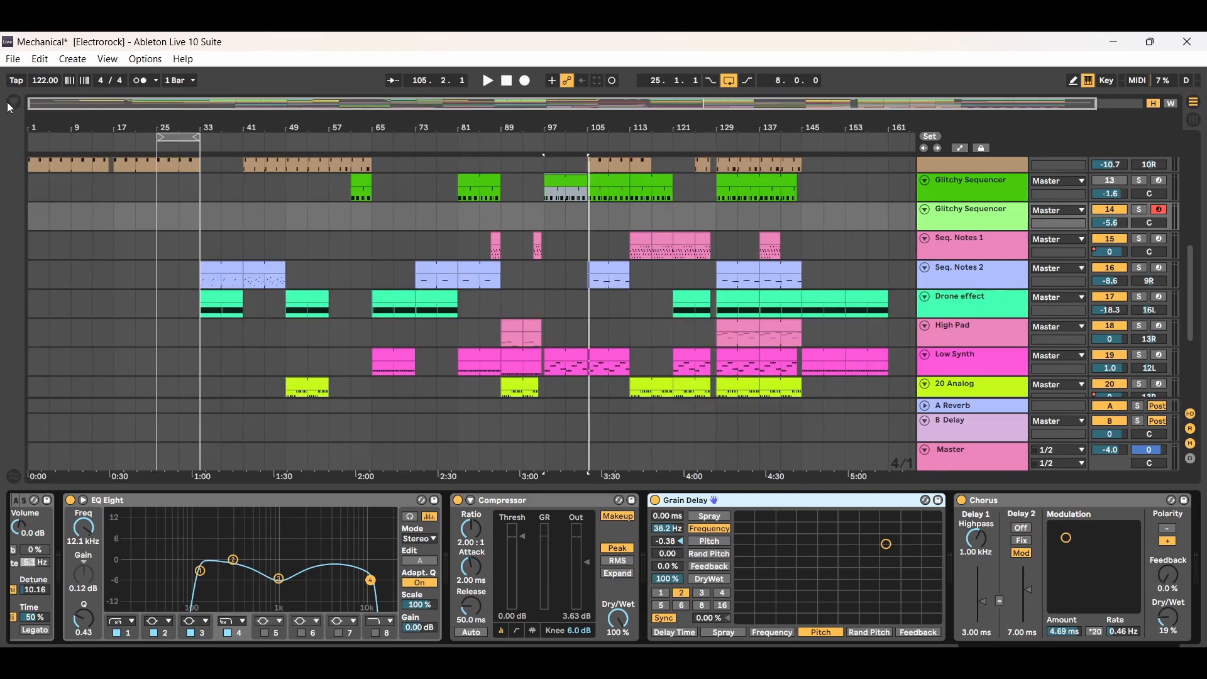
{"action": "left_click", "coordinate": [14, 104]}
{"action": "left_click", "coordinate": [44, 227]}
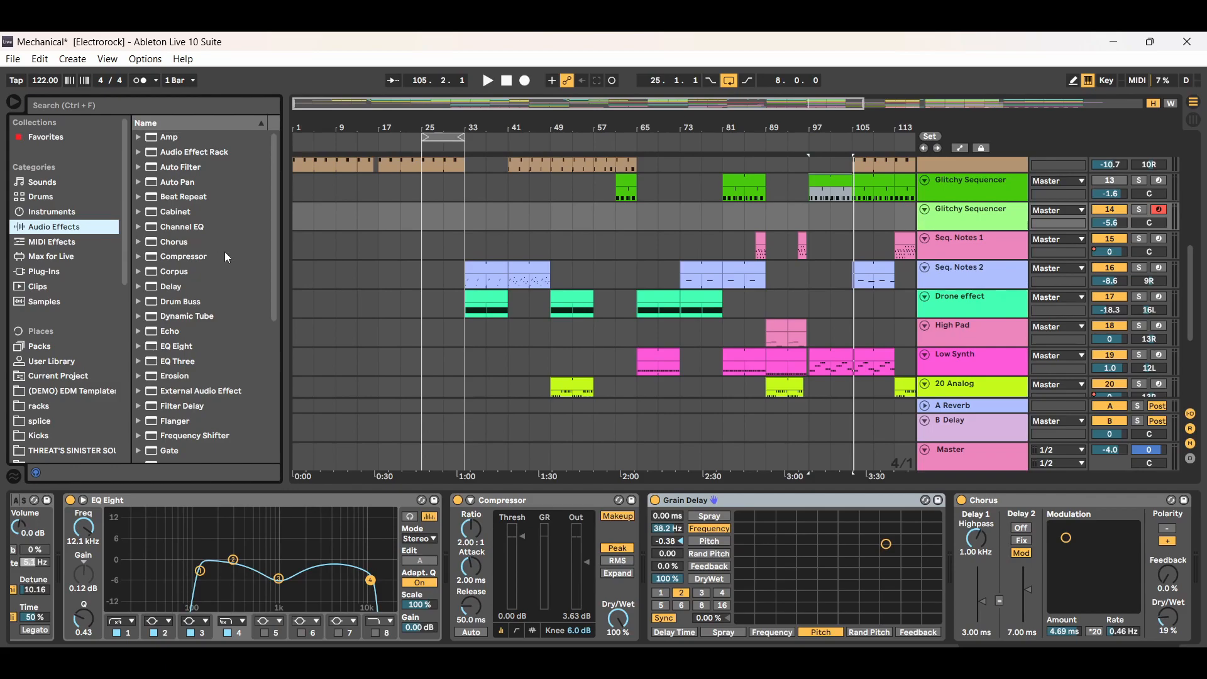
{"action": "left_click_drag", "start_coordinate": [1131, 654], "coordinate": [1153, 654]}
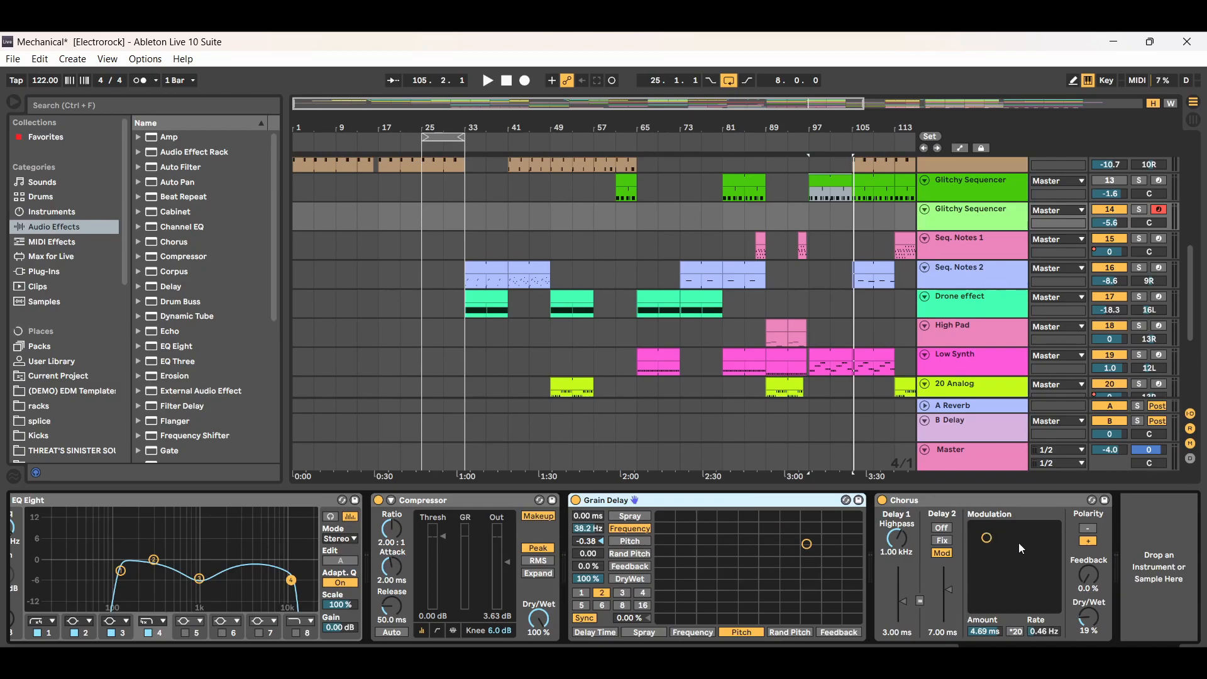
{"action": "key", "text": "ctrl+alt+l"}
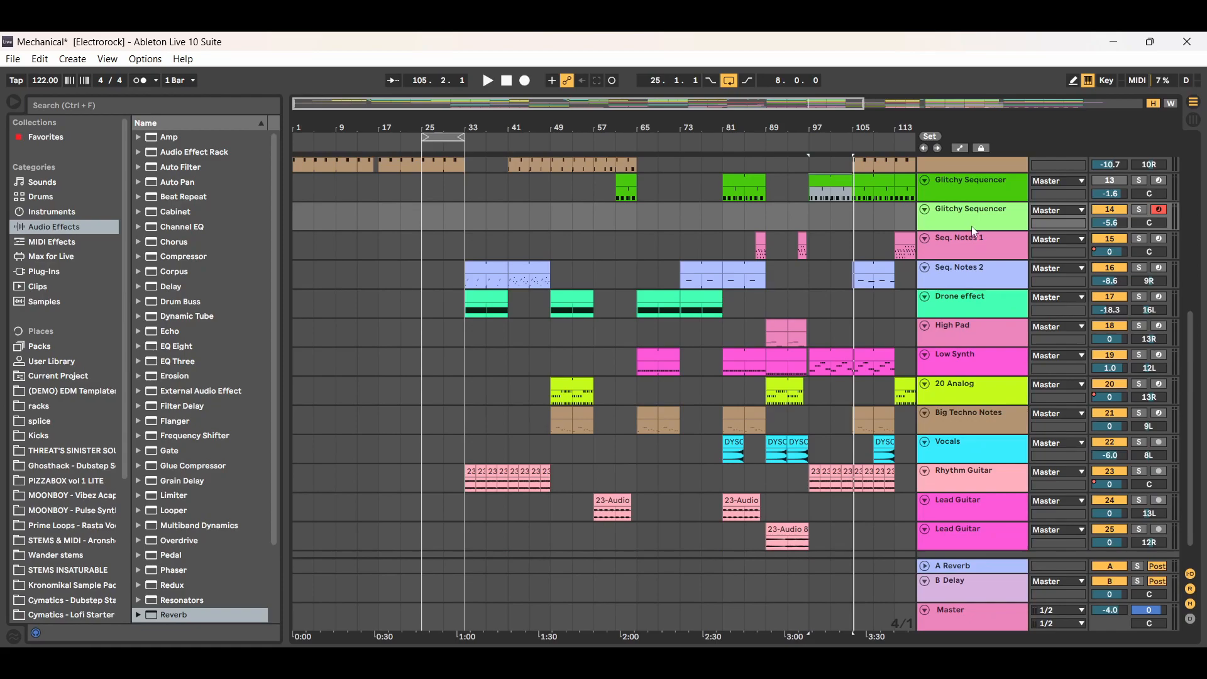
Play the arrangement from the Seq. Notes 1 clip at bar 87 and solo the Seq. Notes 1 track.
{"action": "left_click", "coordinate": [975, 190]}
{"action": "left_click", "coordinate": [976, 216]}
{"action": "left_click", "coordinate": [977, 245]}
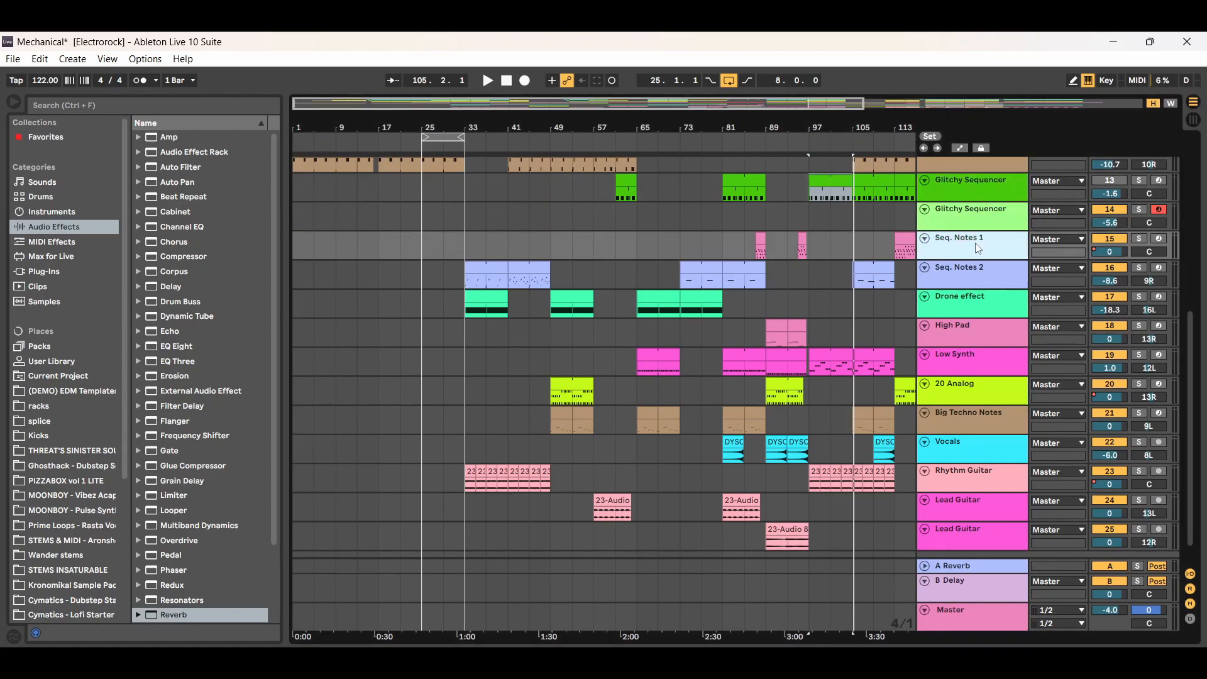
{"action": "left_click", "coordinate": [760, 239]}
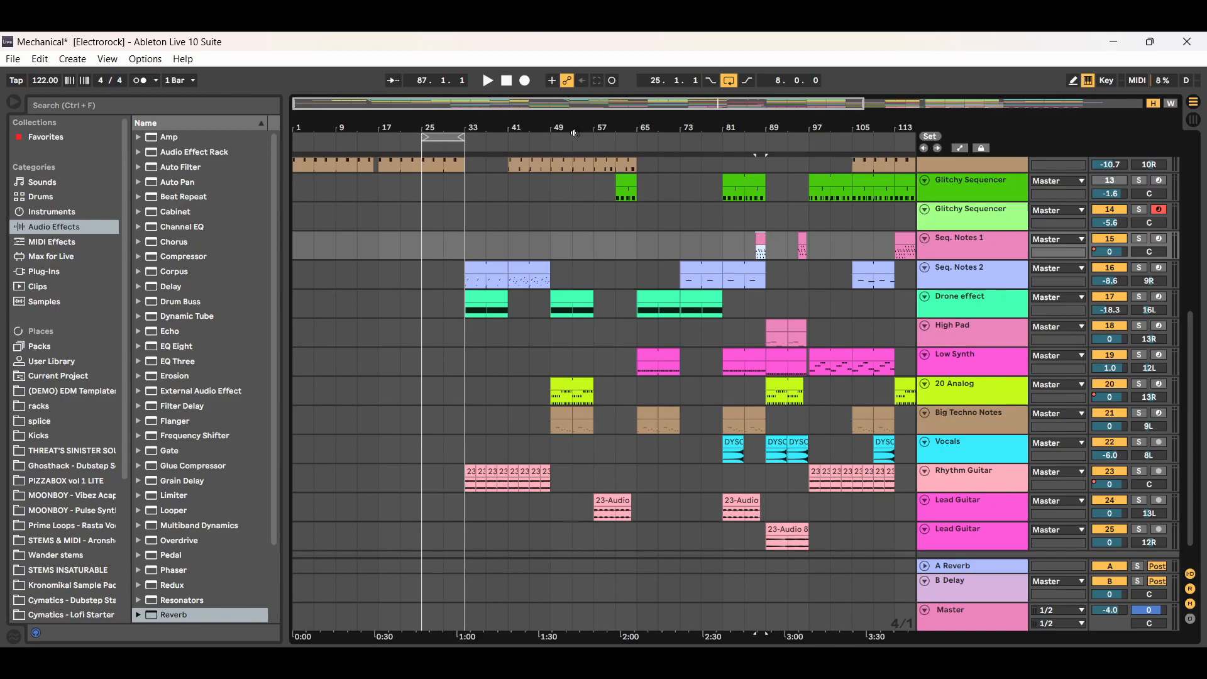
{"action": "left_click", "coordinate": [488, 82]}
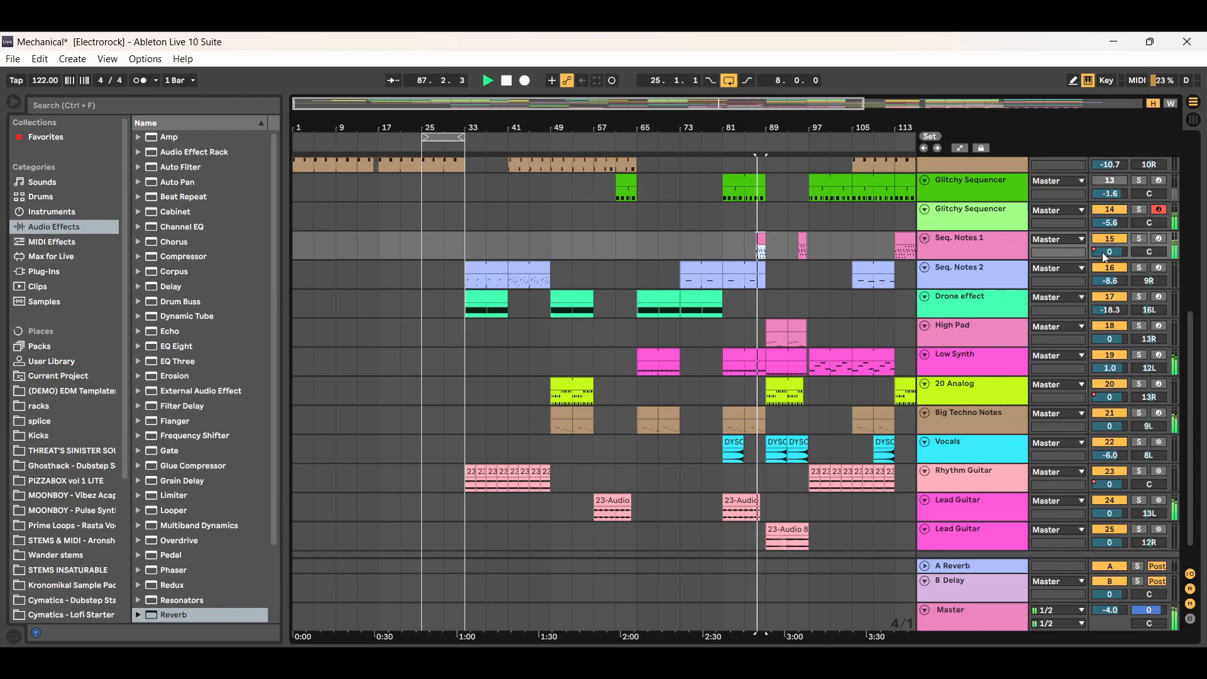
{"action": "left_click", "coordinate": [1139, 239]}
Restart playback from the Seq. Notes 1 clip at bar 113 and set a four-bar loop over that clip.
{"action": "left_click_drag", "start_coordinate": [883, 129], "coordinate": [796, 127]}
{"action": "left_click", "coordinate": [820, 240]}
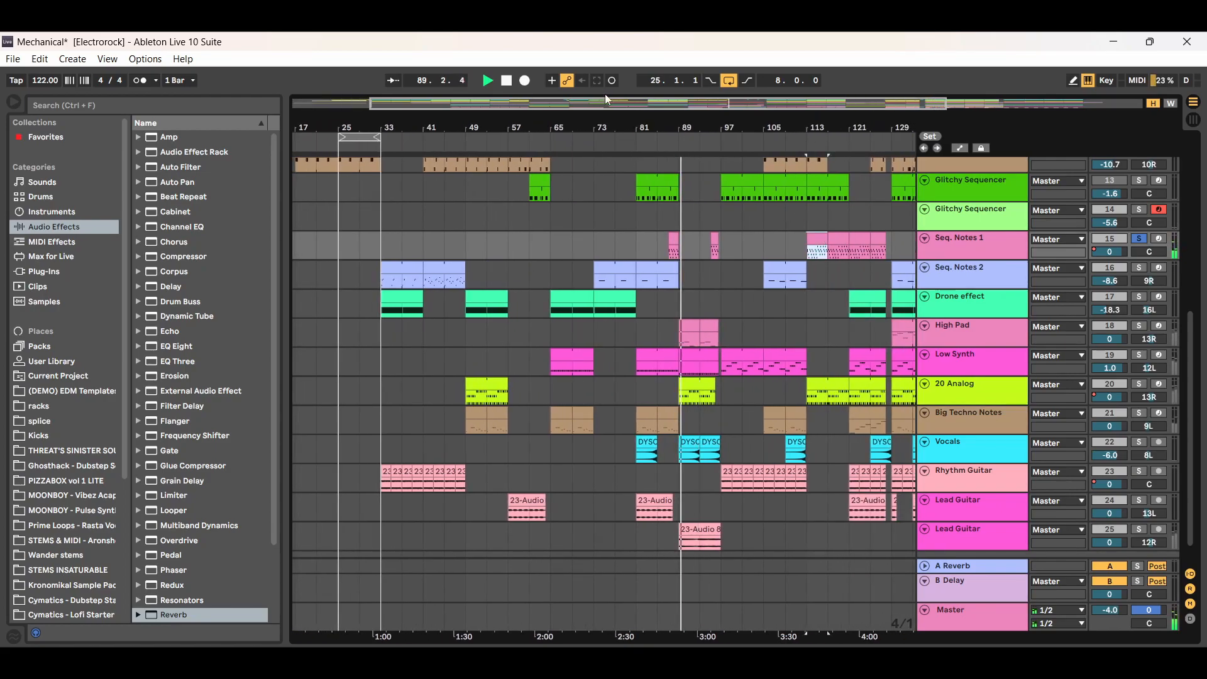
{"action": "left_click", "coordinate": [488, 81]}
{"action": "left_click_drag", "start_coordinate": [377, 137], "coordinate": [826, 137]}
{"action": "left_click_drag", "start_coordinate": [339, 137], "coordinate": [808, 137]}
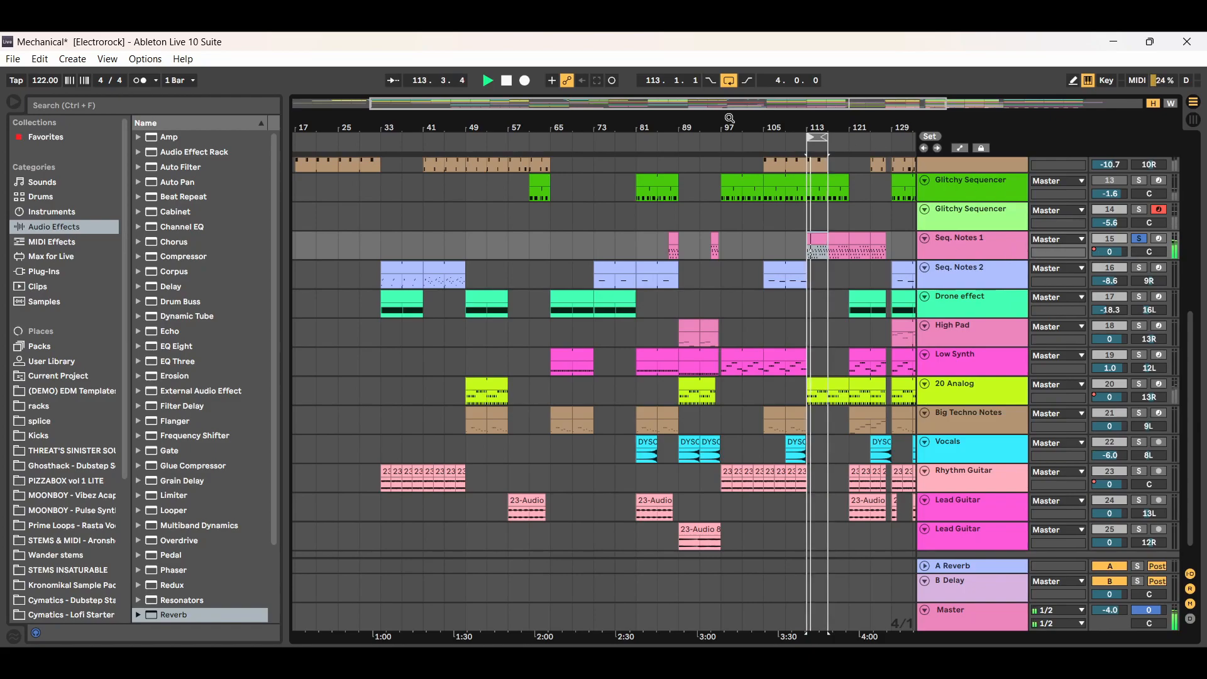
Unsolo the Seq. Notes 1 track and turn off the arrangement loop.
{"action": "left_click", "coordinate": [1139, 239]}
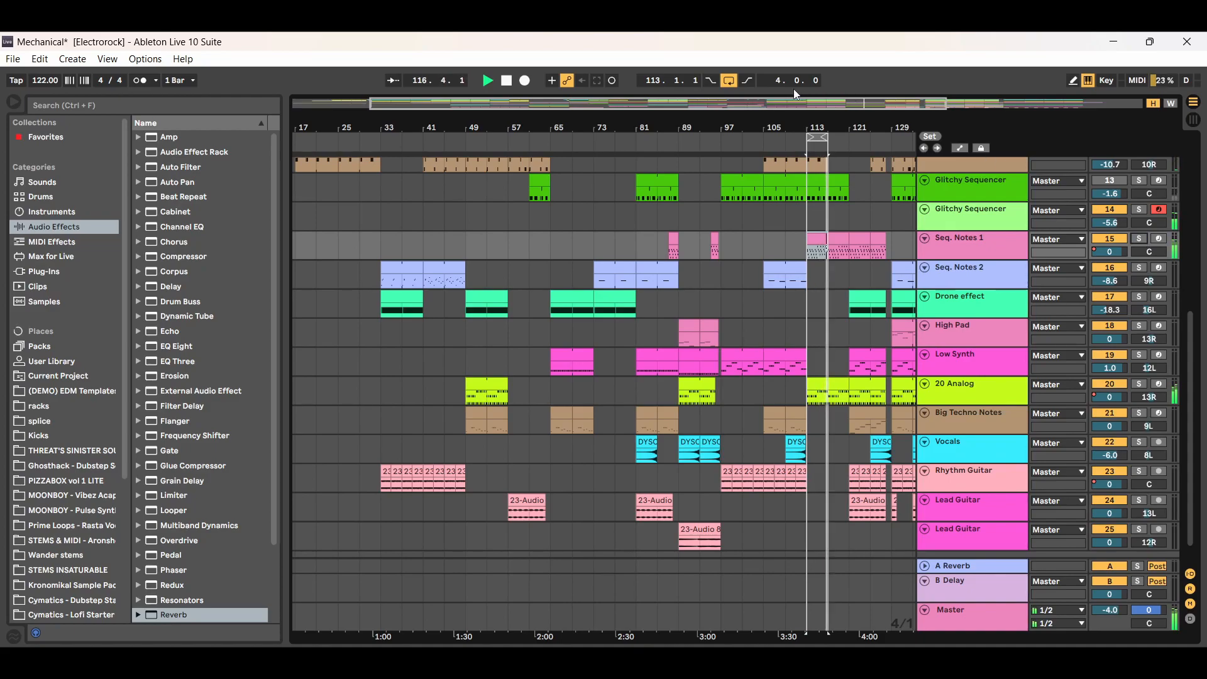
{"action": "left_click", "coordinate": [729, 82]}
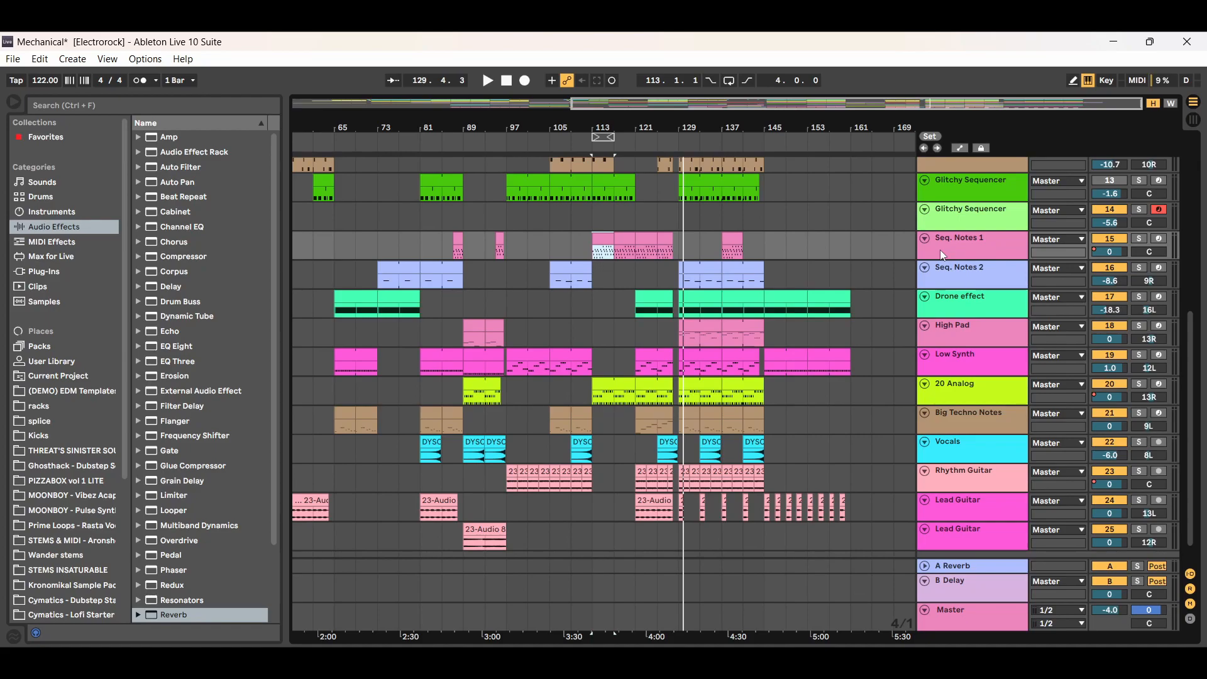
Hide the browser and select the Seq. Notes 1 clips one by one, ending with the range from bar 113 to 129.
{"action": "left_click", "coordinate": [12, 105]}
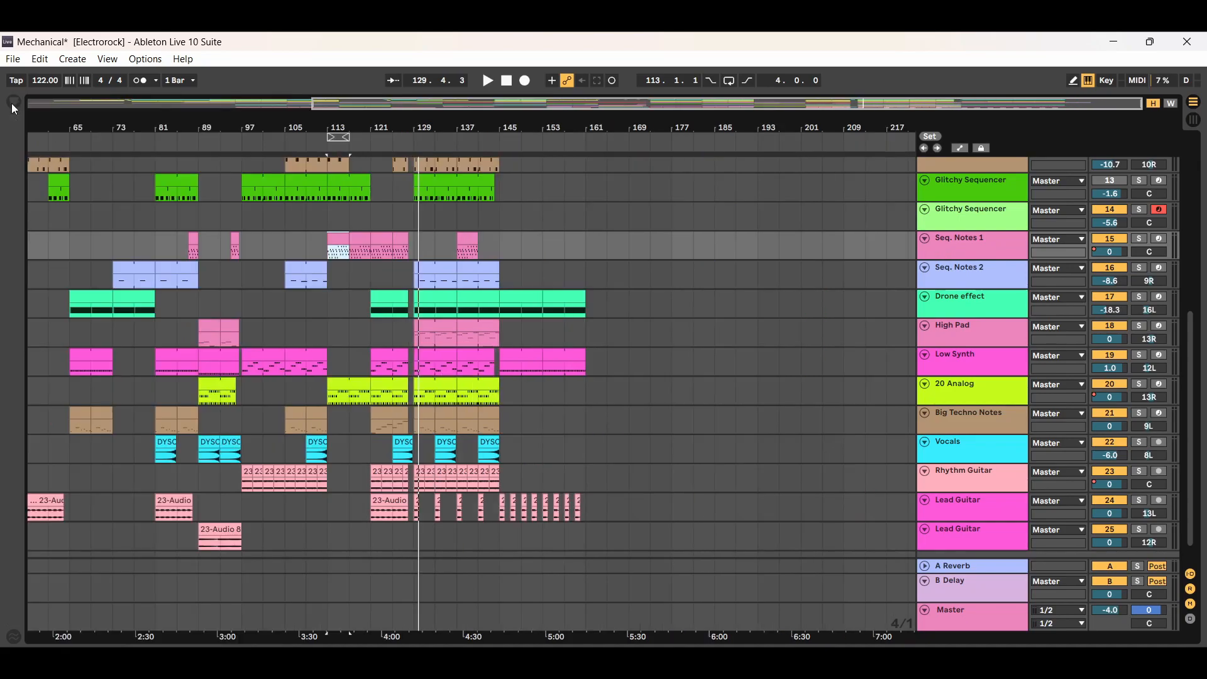
{"action": "key", "text": "Right"}
{"action": "key", "text": "Right"}
{"action": "key", "text": "Right"}
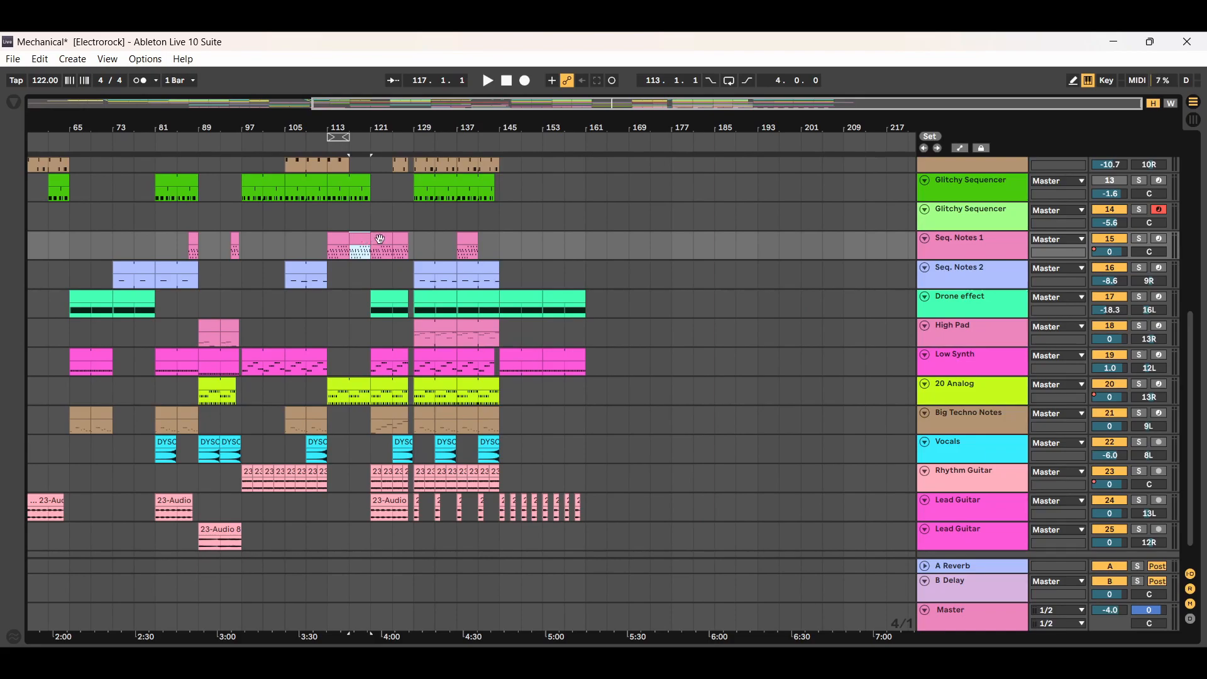
{"action": "left_click", "coordinate": [342, 242]}
{"action": "left_click", "coordinate": [360, 240]}
{"action": "left_click", "coordinate": [379, 240]}
{"action": "left_click", "coordinate": [403, 240]}
{"action": "left_click", "coordinate": [192, 242]}
{"action": "left_click", "coordinate": [236, 241]}
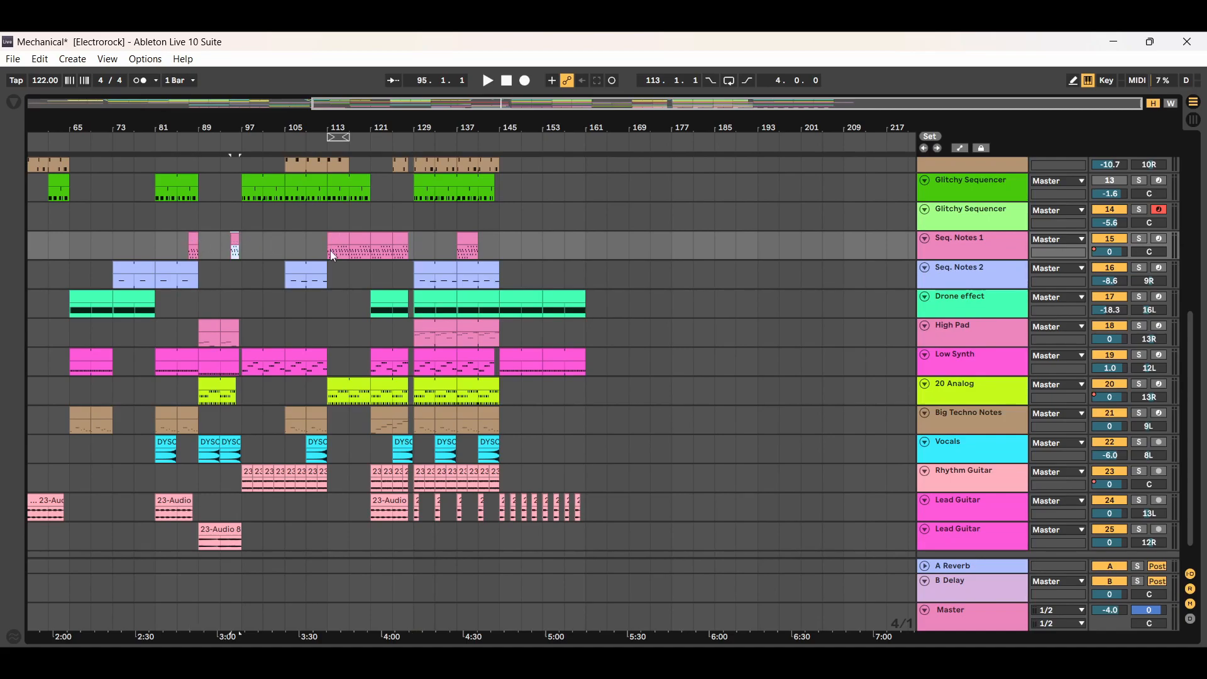
{"action": "left_click_drag", "start_coordinate": [329, 251], "coordinate": [413, 248]}
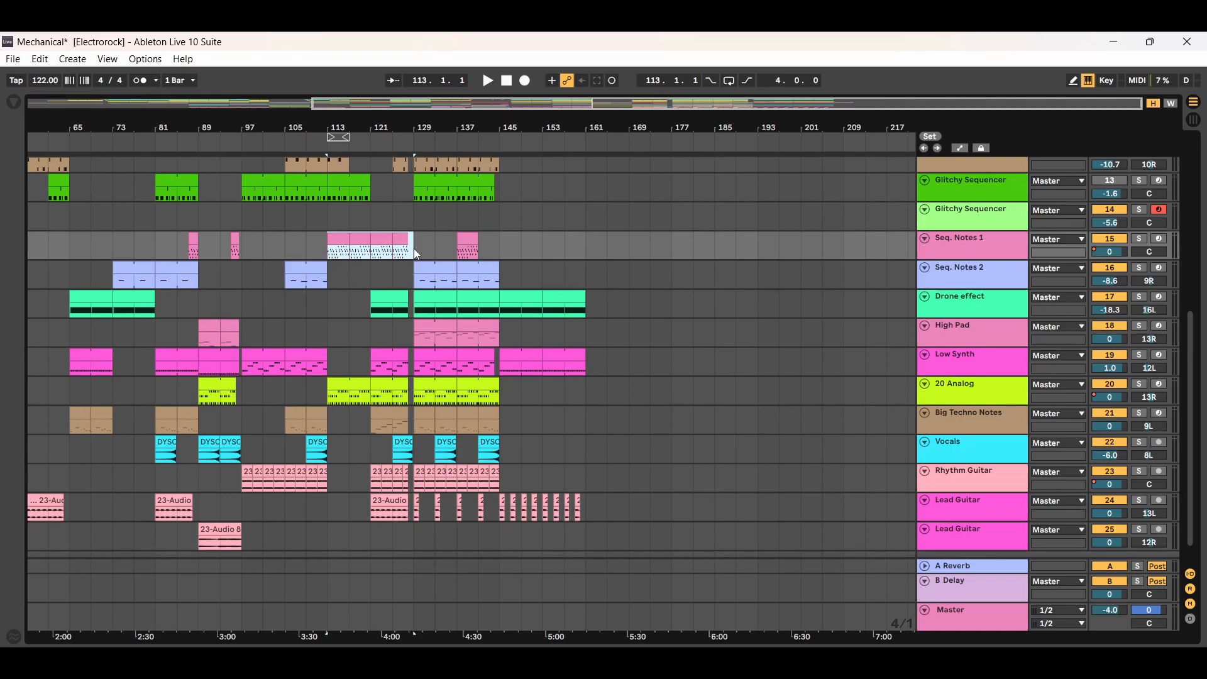
Open the Seq. Notes 1 device chain, examine its Analog and EQ Eight devices, and choose the high-cut filter type for EQ band 4.
{"action": "double_click", "coordinate": [1006, 253]}
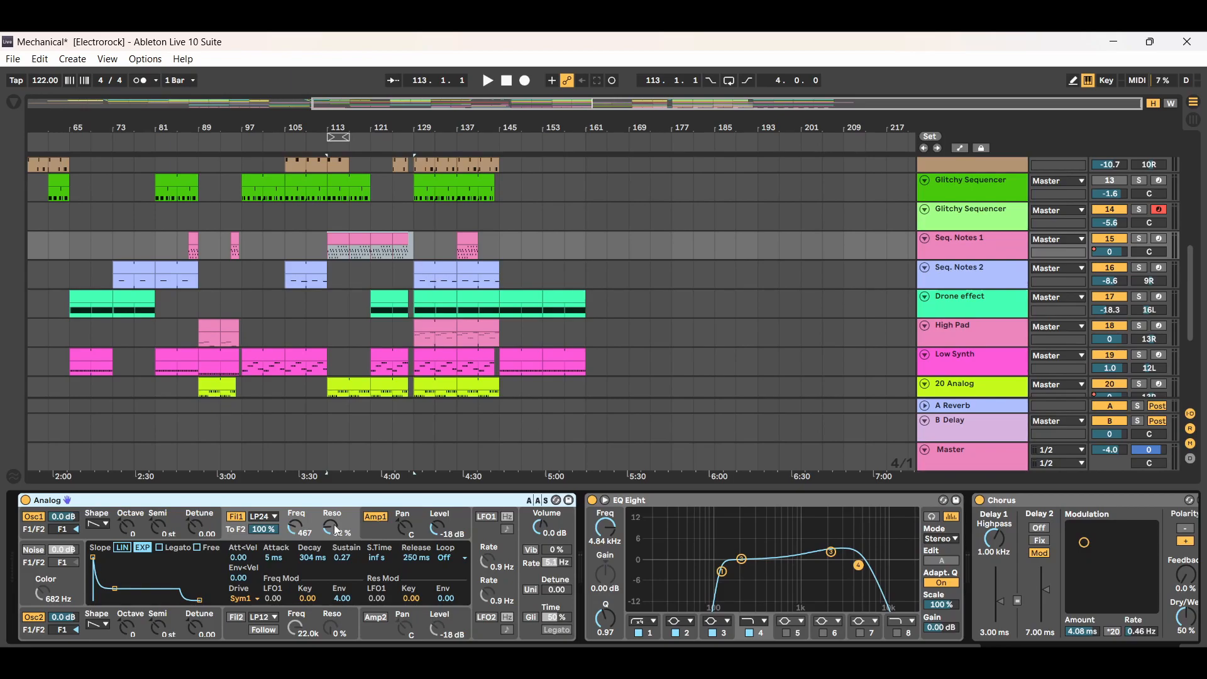
{"action": "left_click", "coordinate": [784, 507]}
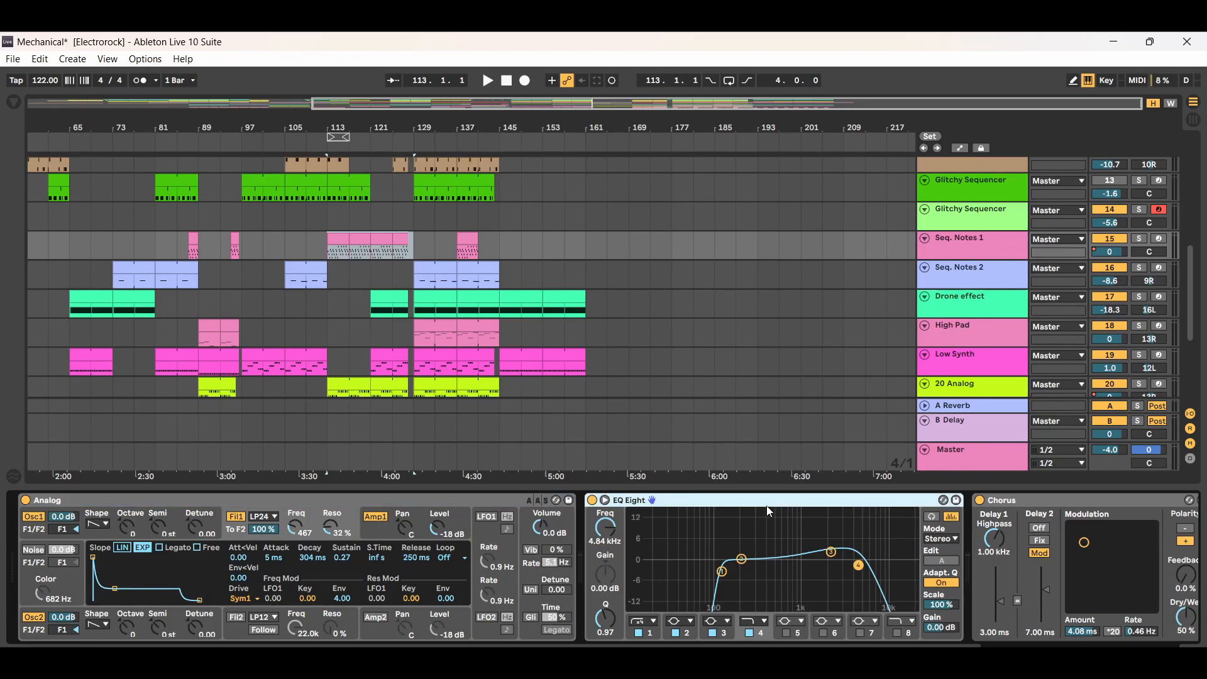
{"action": "left_click", "coordinate": [263, 500]}
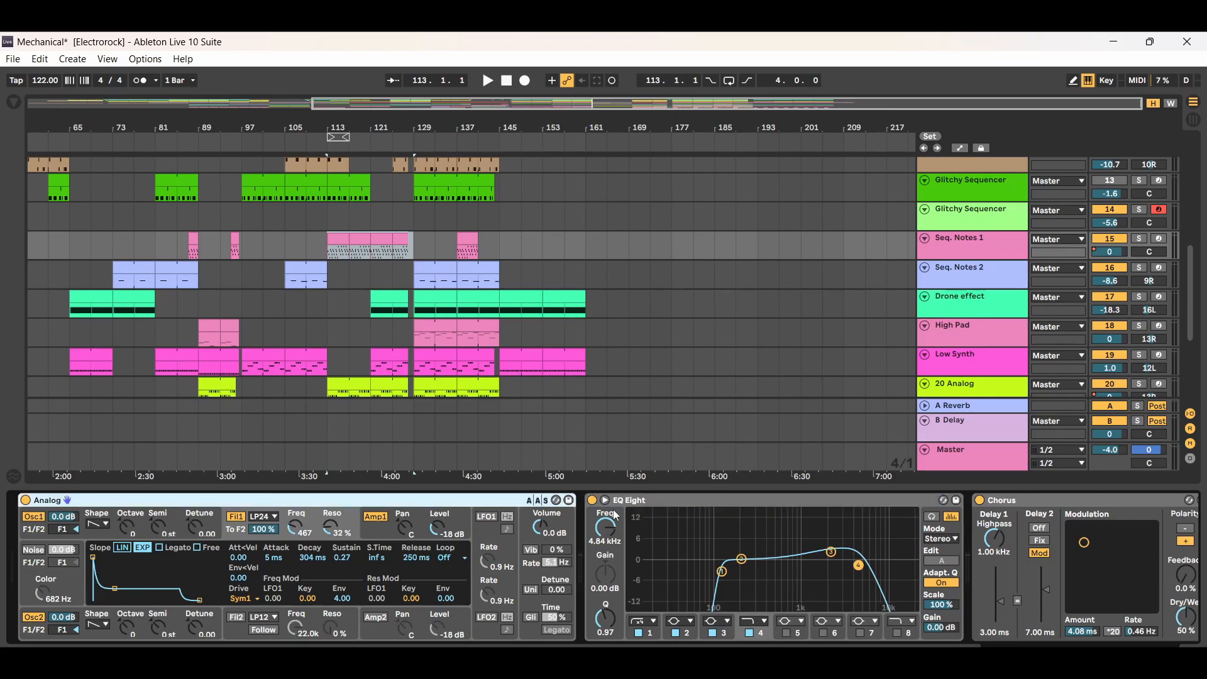
{"action": "left_click", "coordinate": [765, 503]}
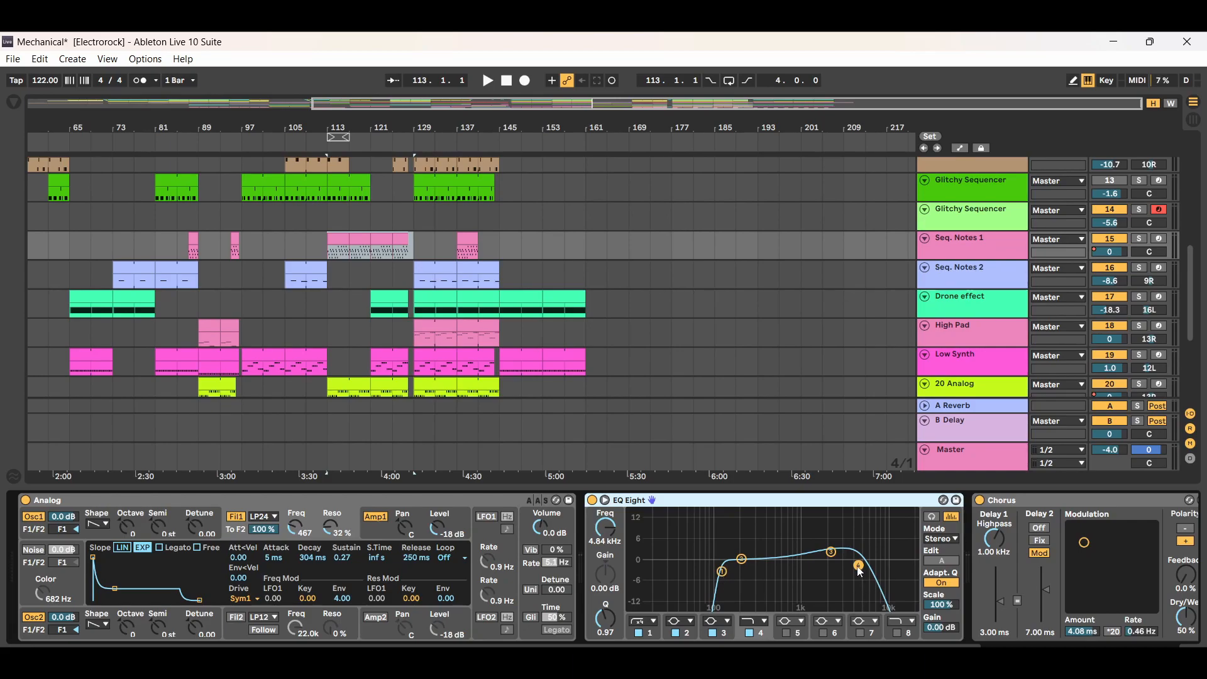
{"action": "left_click", "coordinate": [764, 620]}
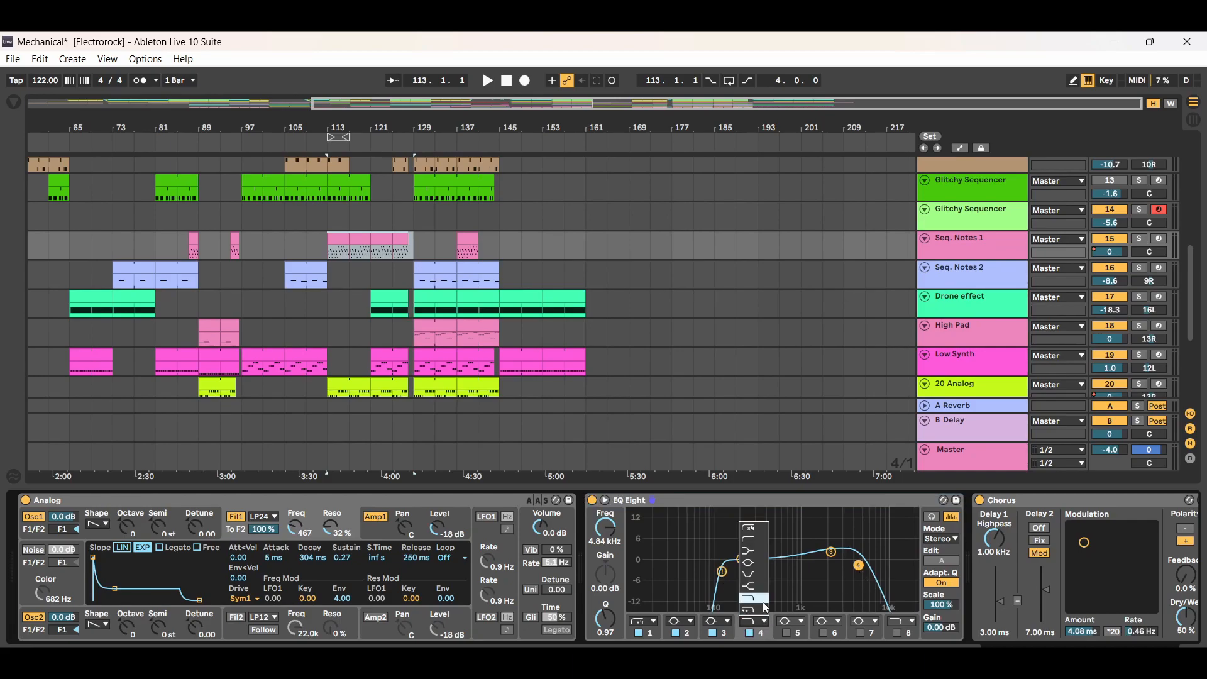
{"action": "left_click", "coordinate": [760, 604]}
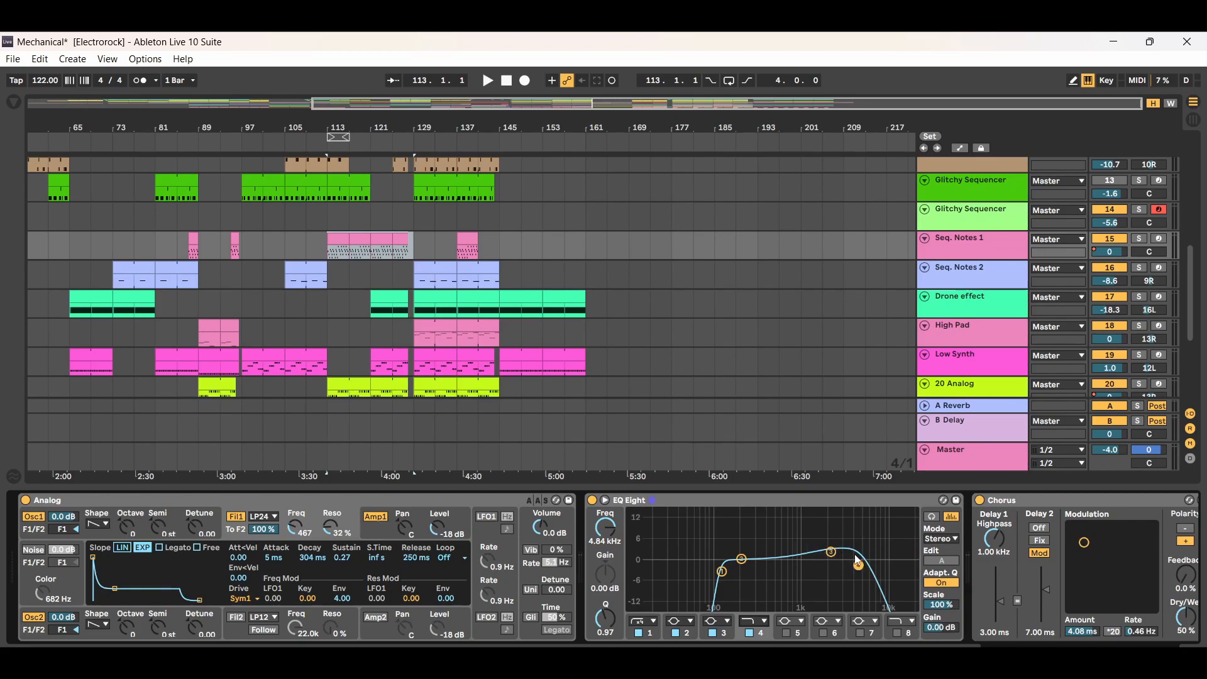
Examine the Chorus, Delay and Reverb at the end of the Seq. Notes 1 chain and hide the device view.
{"action": "scroll", "coordinate": [736, 503], "scroll_direction": "right", "scroll_amount": 5}
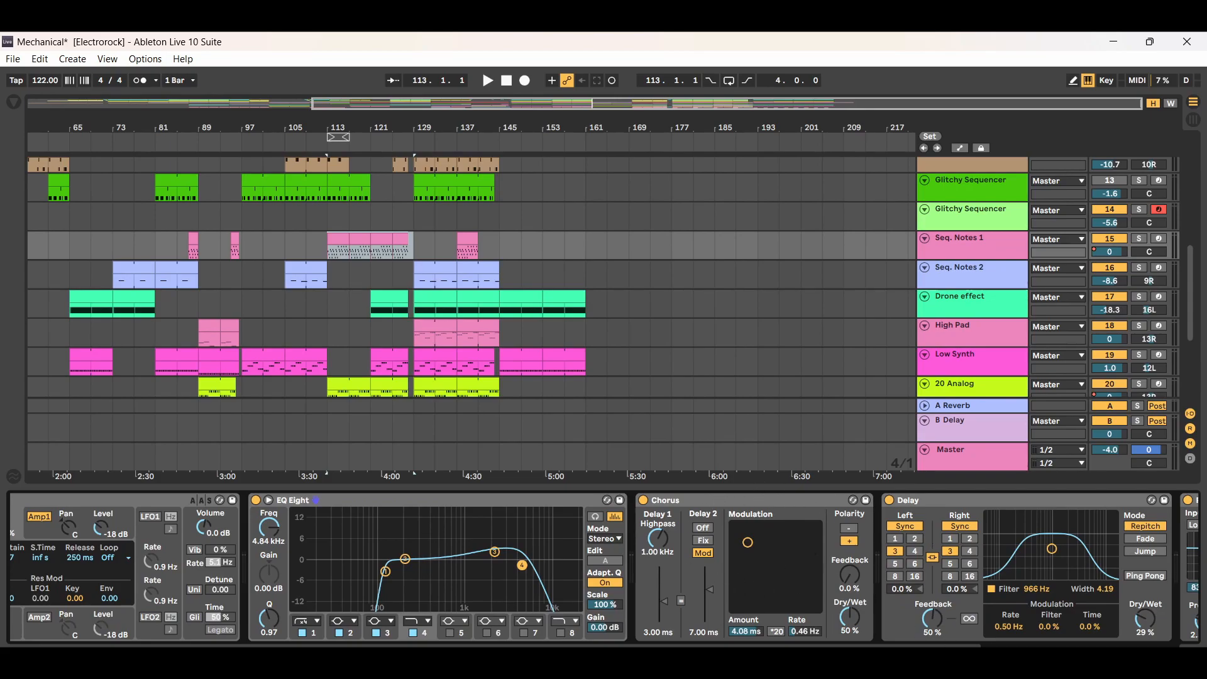
{"action": "scroll", "coordinate": [603, 566], "scroll_direction": "right", "scroll_amount": 5}
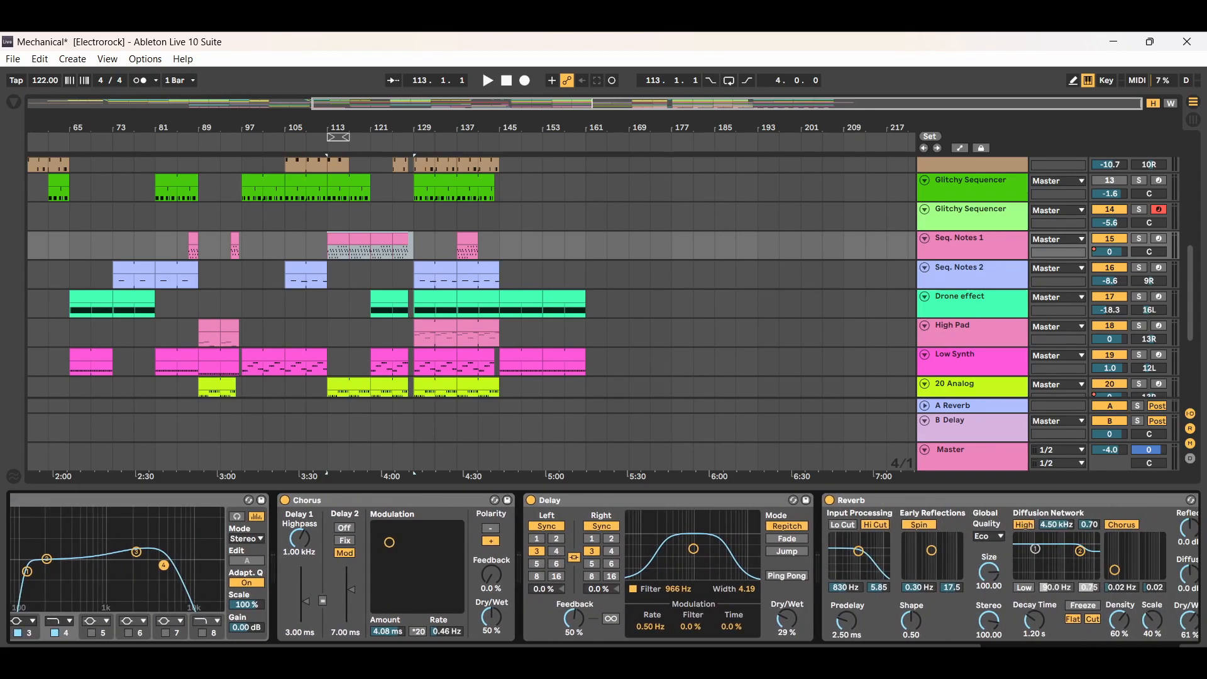
{"action": "scroll", "coordinate": [779, 583], "scroll_direction": "right", "scroll_amount": 2}
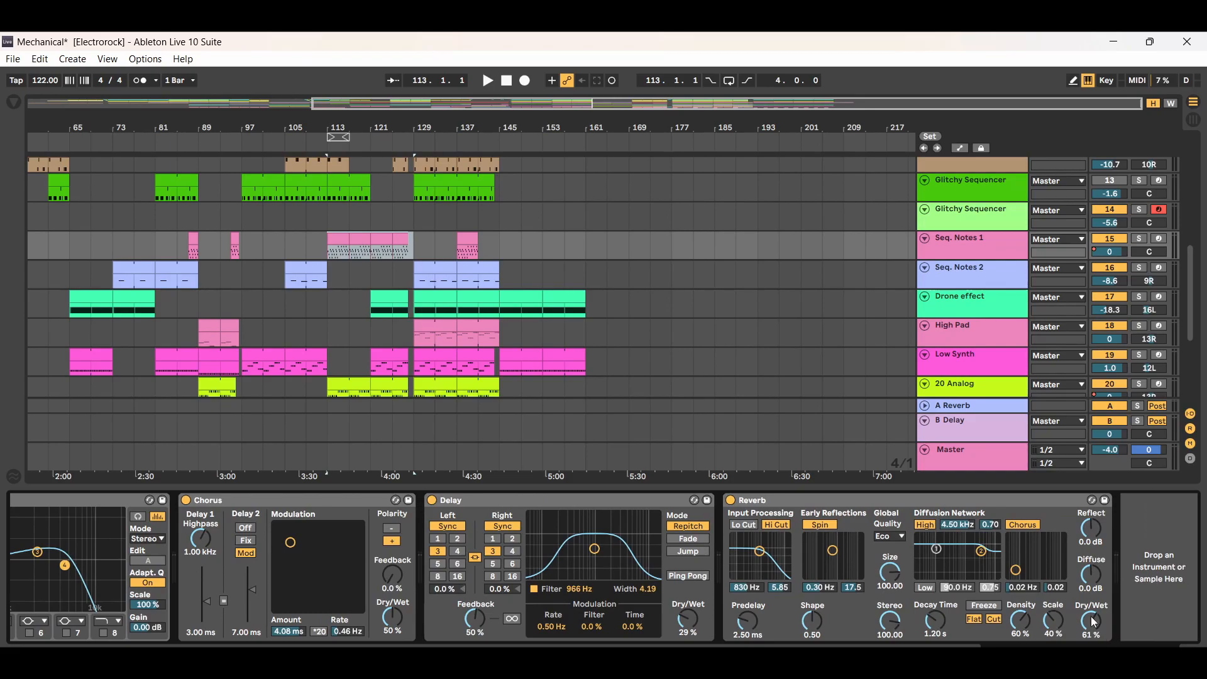
{"action": "left_click", "coordinate": [1193, 658]}
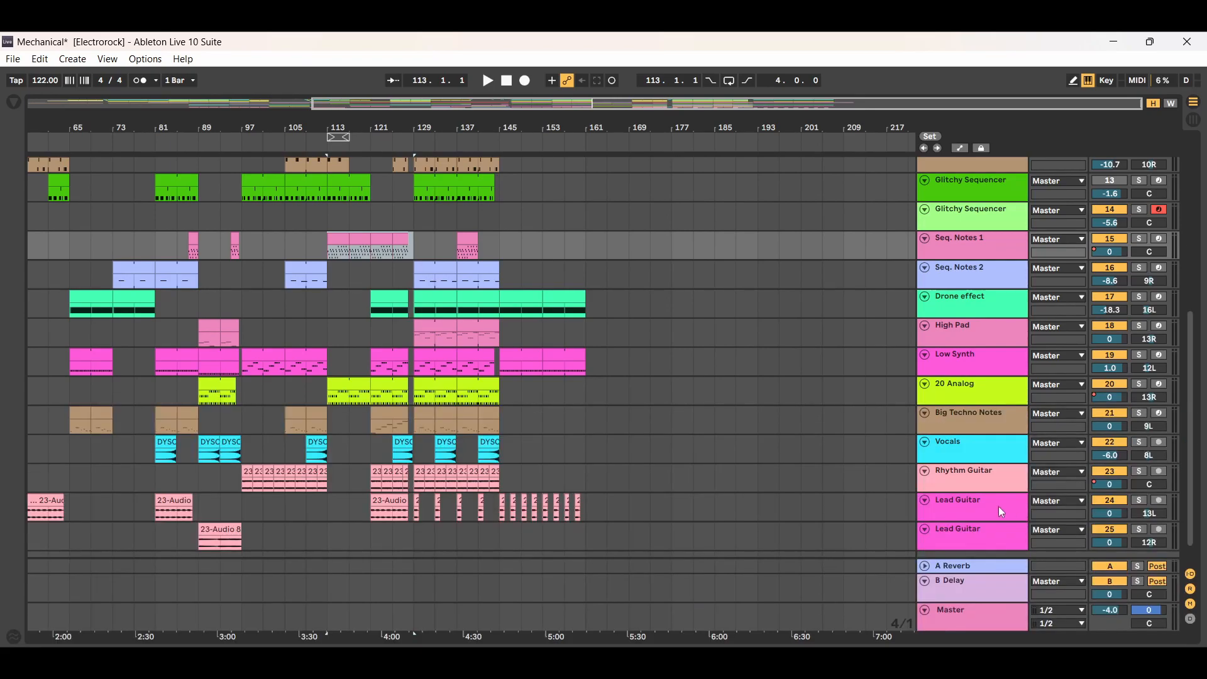
Play the arrangement from the Seq. Notes 2 clip at bar 81, soloing and unsoloing the Seq. Notes 2 track during playback.
{"action": "left_click", "coordinate": [963, 273]}
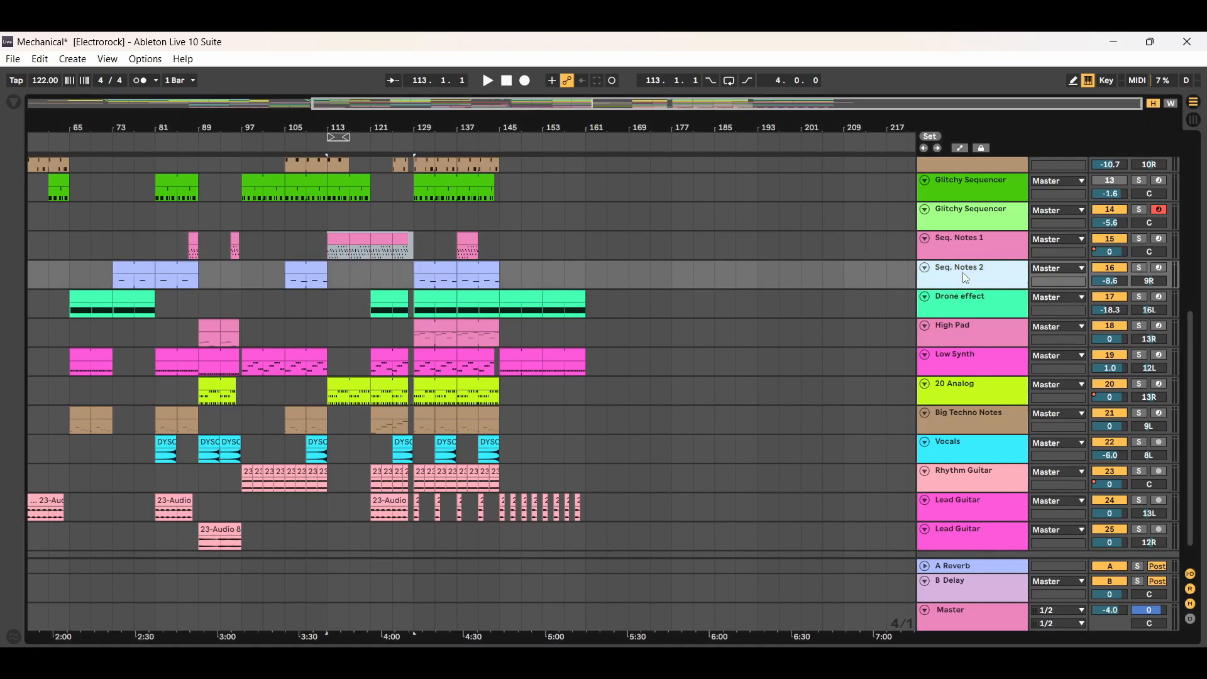
{"action": "left_click", "coordinate": [183, 273]}
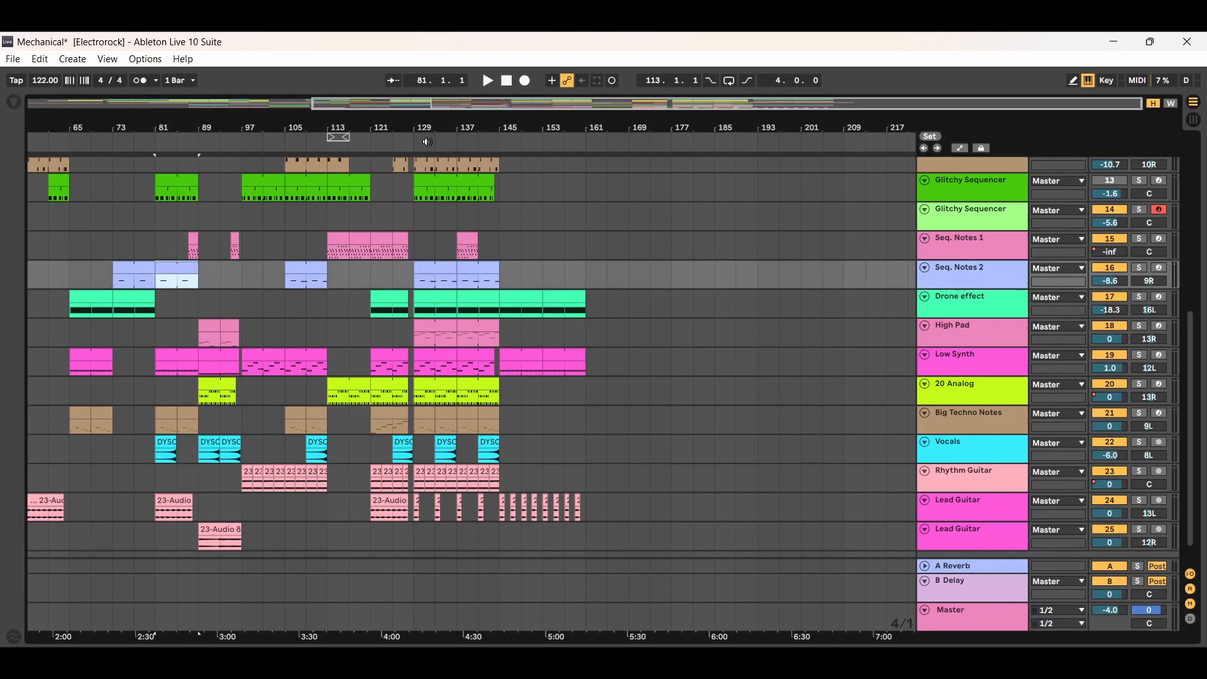
{"action": "left_click", "coordinate": [487, 81]}
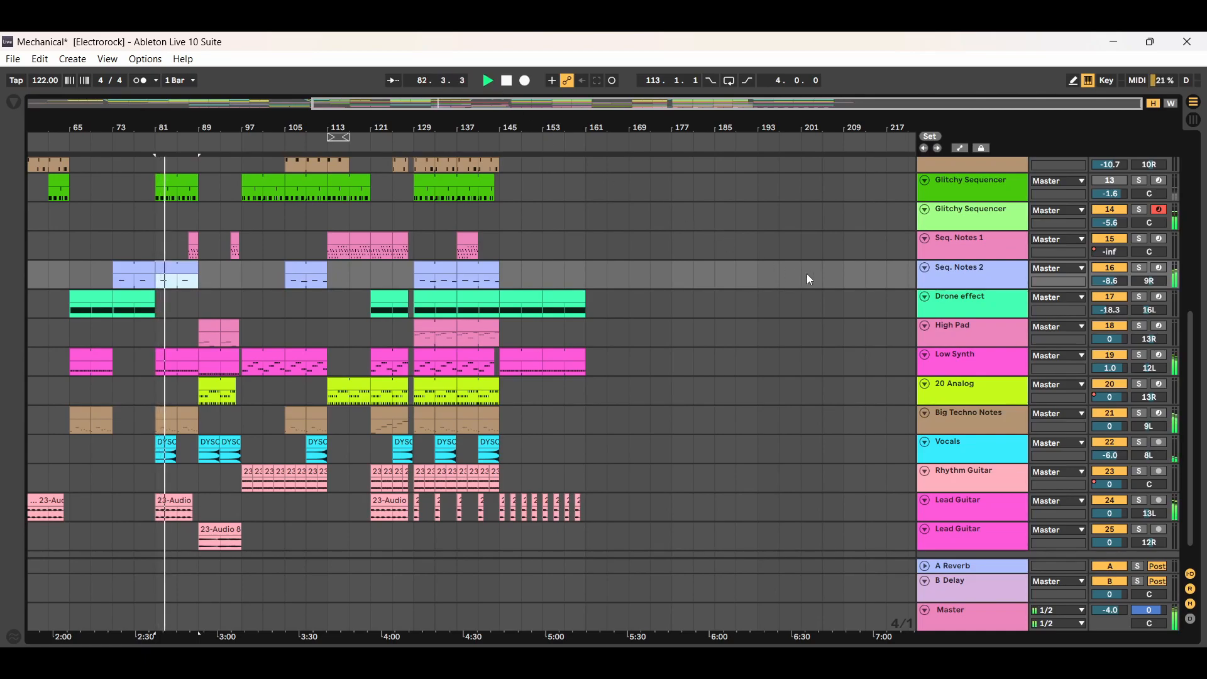
{"action": "left_click", "coordinate": [1139, 269]}
{"action": "left_click", "coordinate": [1139, 269]}
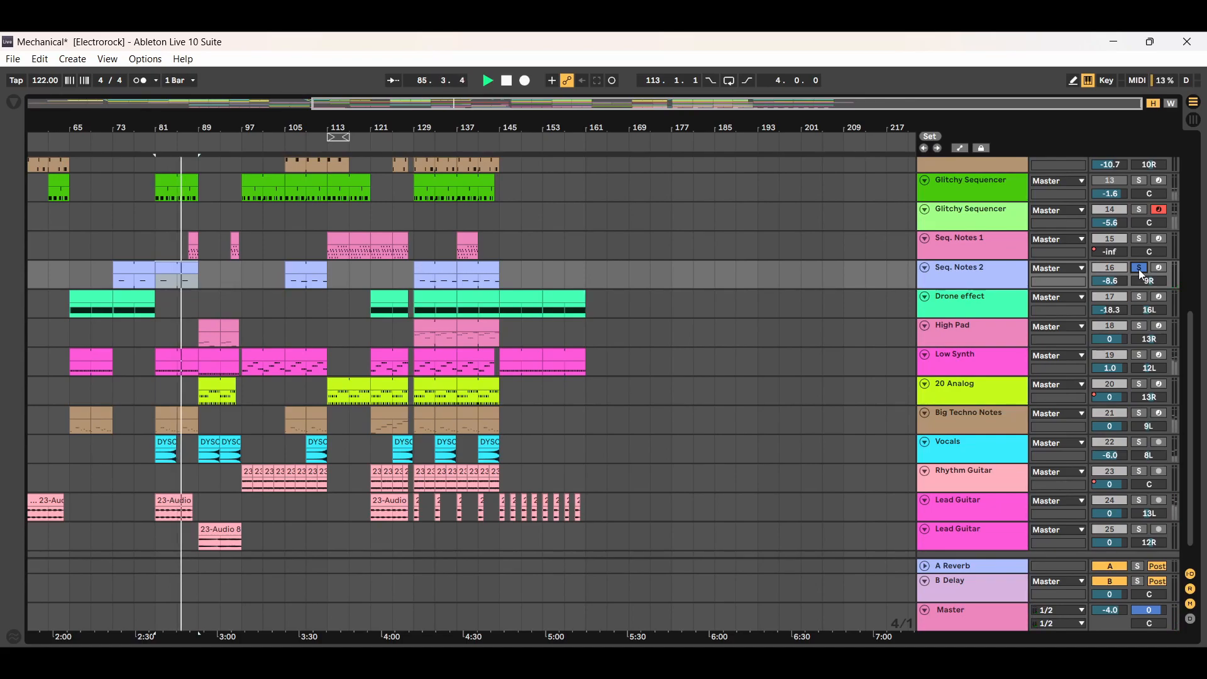
{"action": "left_click", "coordinate": [1139, 270]}
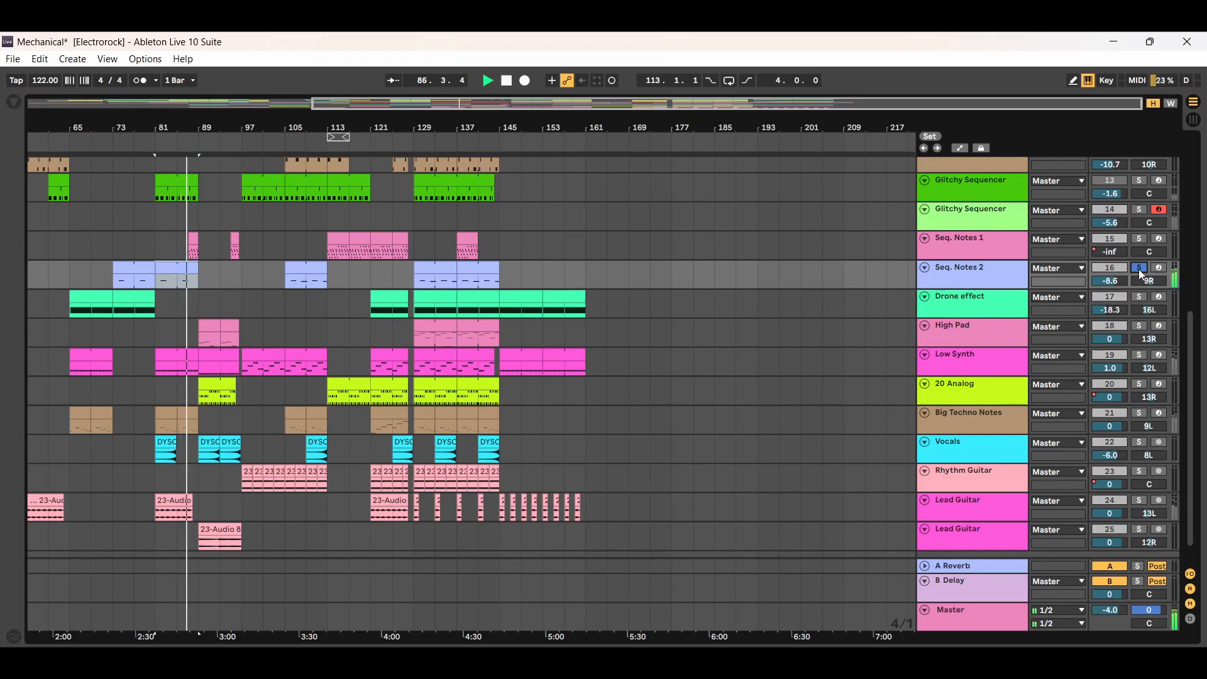
Show the arrangement from bar 1 and play it from the Seq. Notes 2 clips at bars 33 and 73, stopping playback each time.
{"action": "left_click_drag", "start_coordinate": [543, 106], "coordinate": [429, 106]}
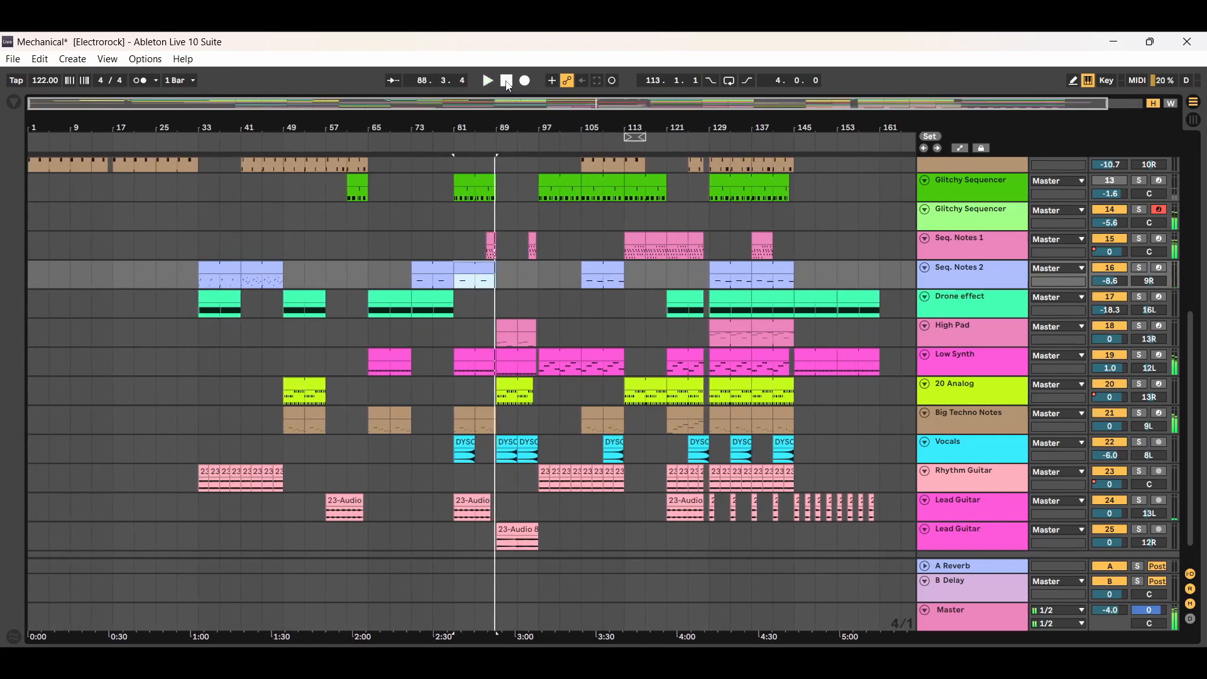
{"action": "left_click", "coordinate": [215, 266]}
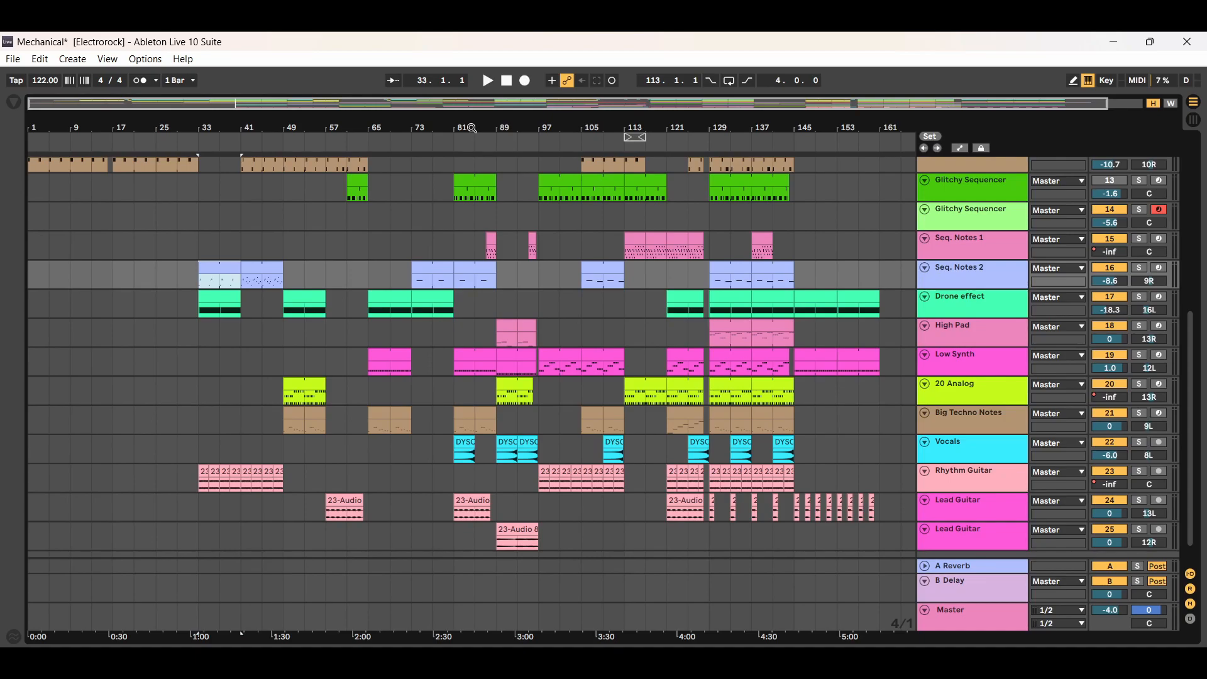
{"action": "left_click", "coordinate": [488, 81]}
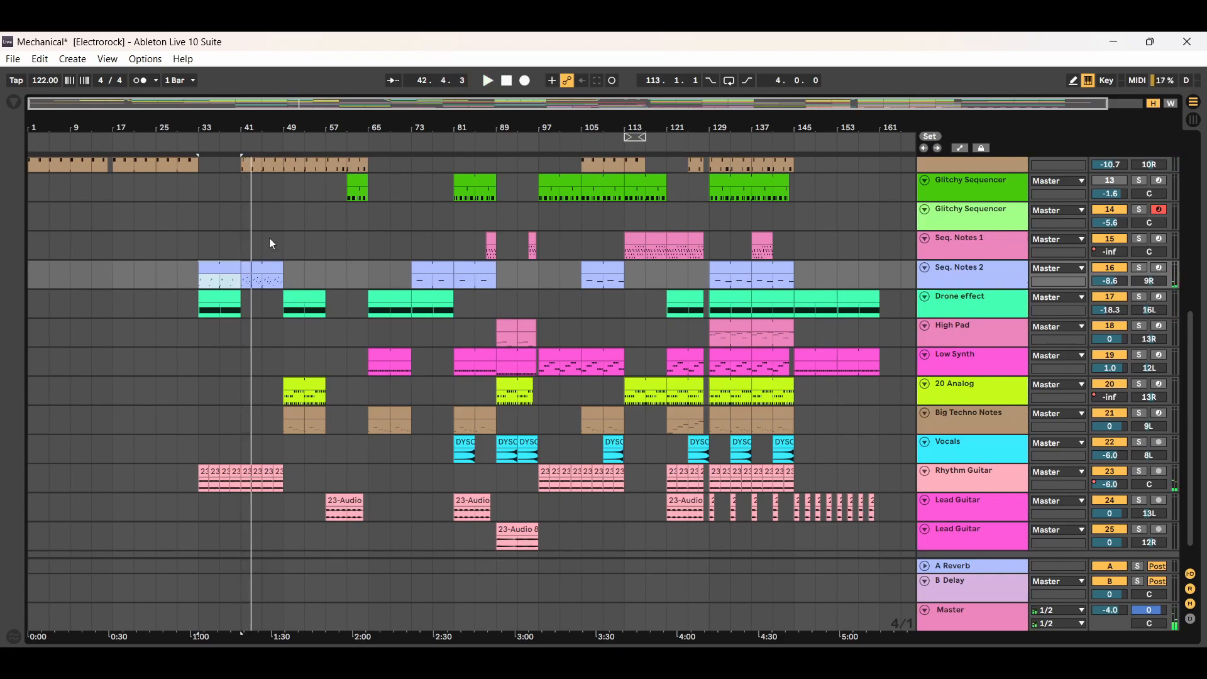
{"action": "left_click", "coordinate": [440, 270]}
{"action": "left_click", "coordinate": [488, 81]}
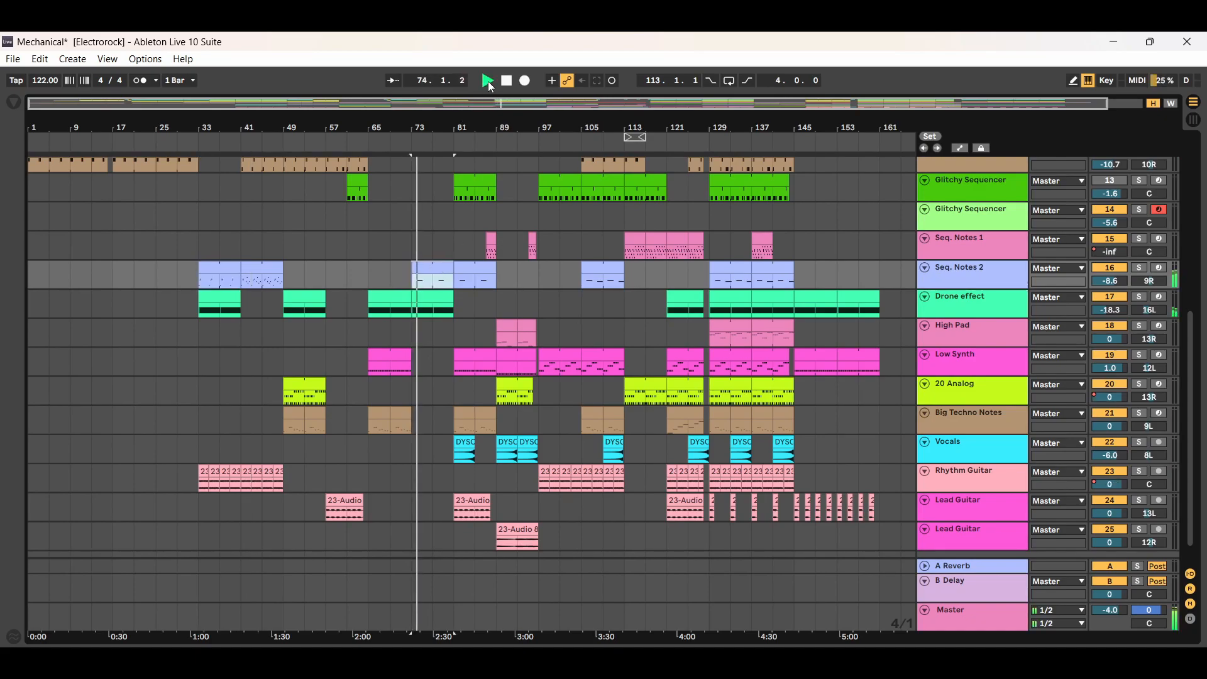
{"action": "left_click", "coordinate": [507, 81]}
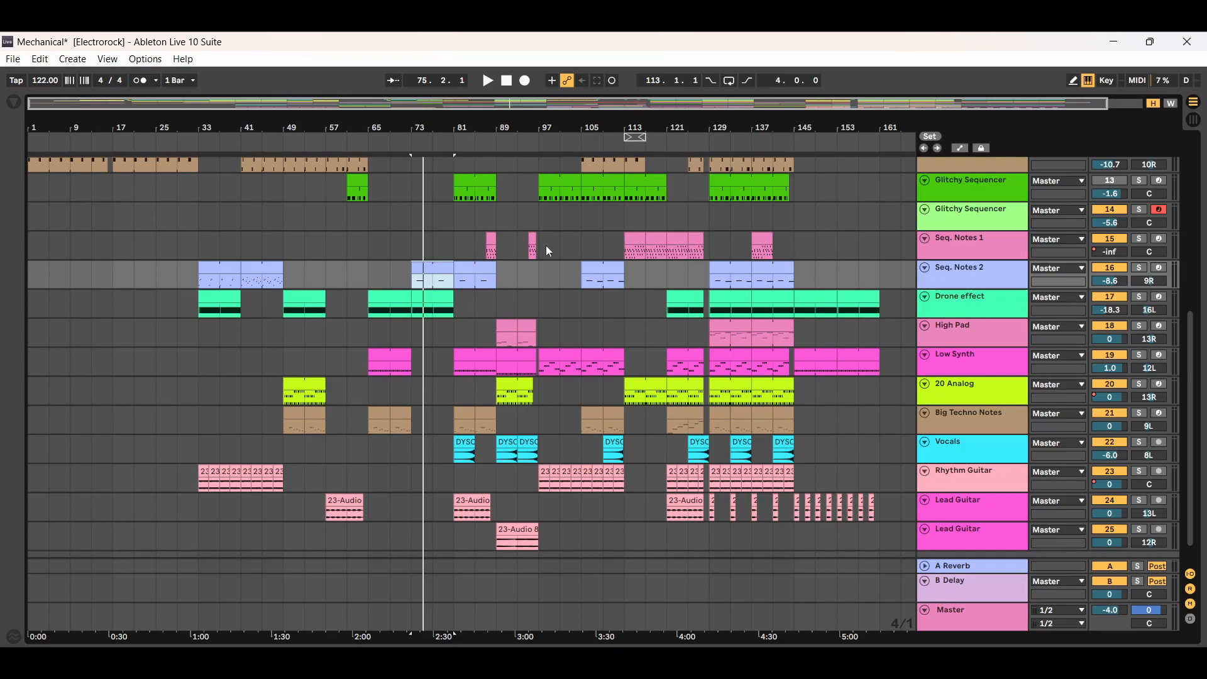
Open the Seq. Notes 2 device chain, examine its Analog, EQ Eight, Saturator and Reverb, and hide the device view.
{"action": "double_click", "coordinate": [1020, 279]}
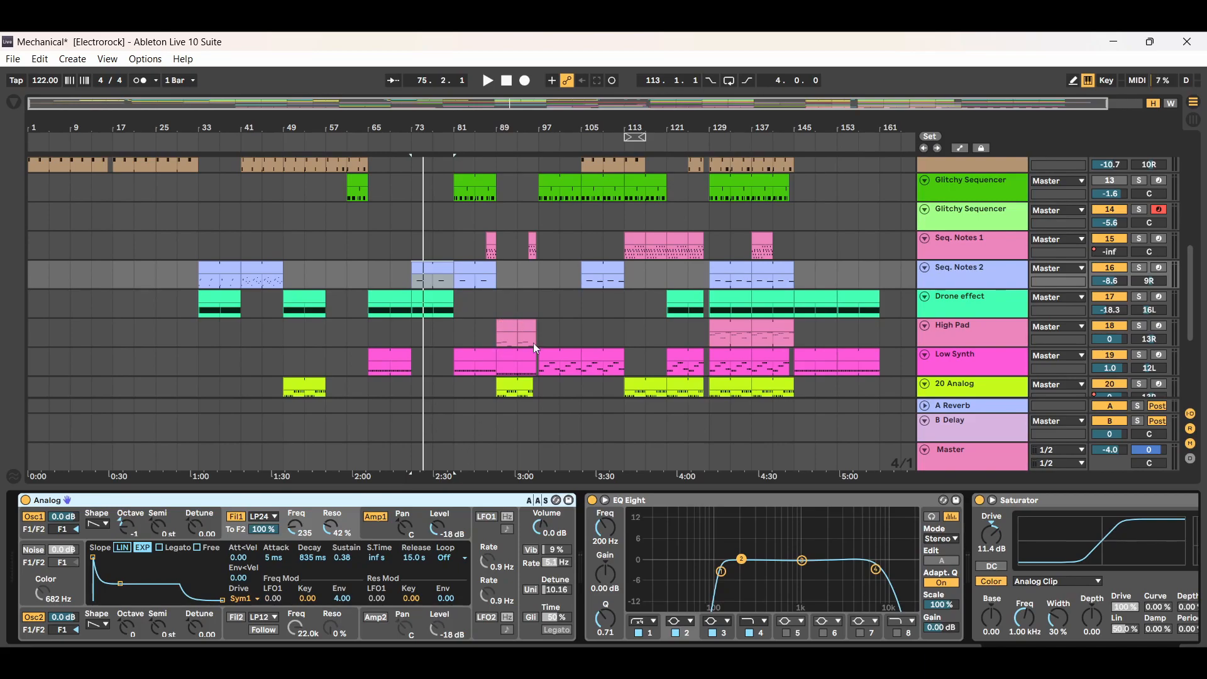
{"action": "left_click", "coordinate": [759, 499]}
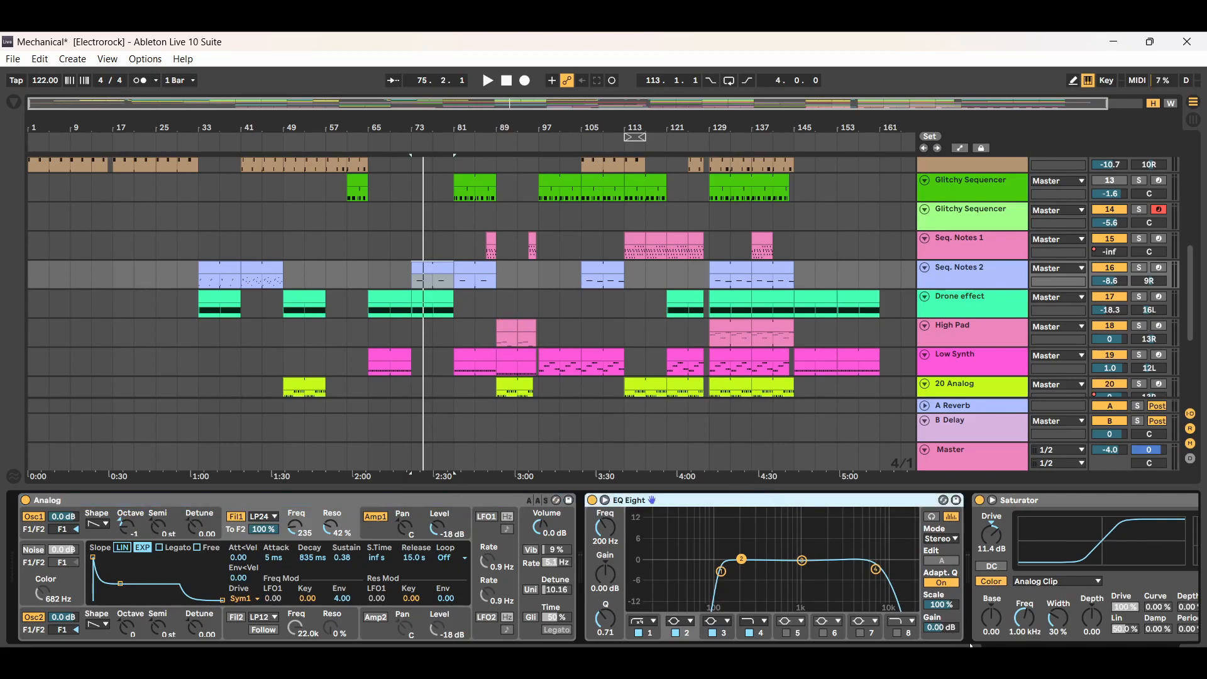
{"action": "scroll", "coordinate": [870, 623], "scroll_direction": "down", "scroll_amount": 5}
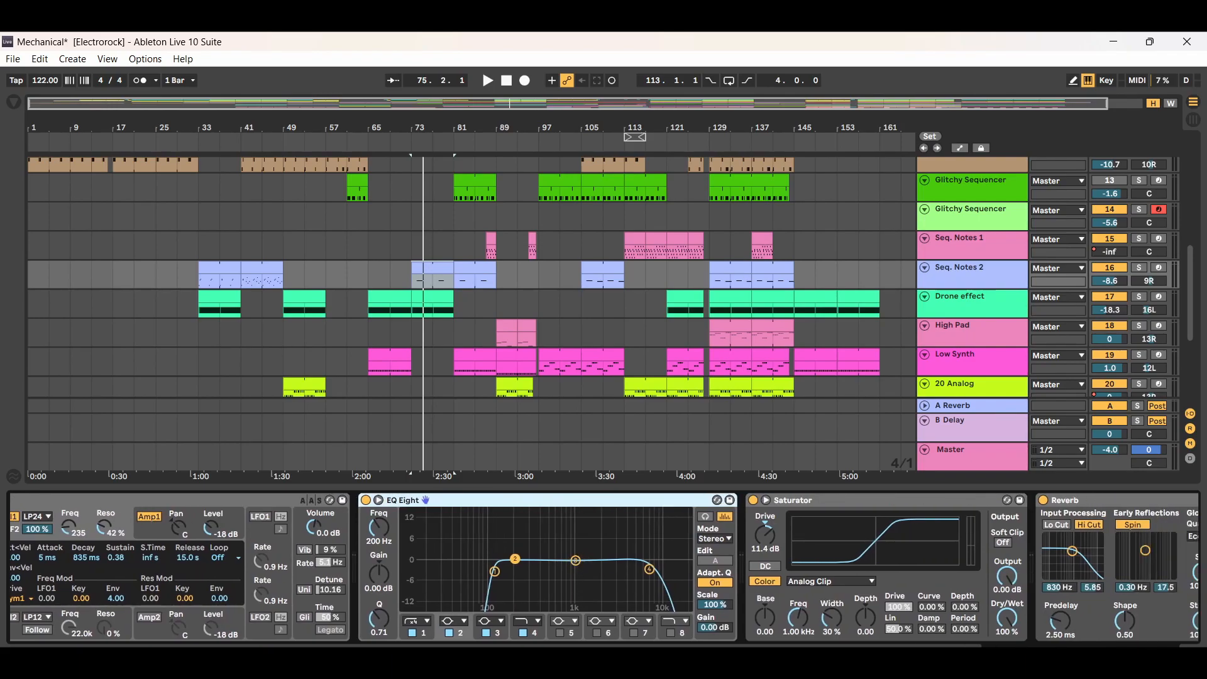
{"action": "scroll", "coordinate": [650, 524], "scroll_direction": "down", "scroll_amount": 6}
{"action": "left_click", "coordinate": [650, 525]}
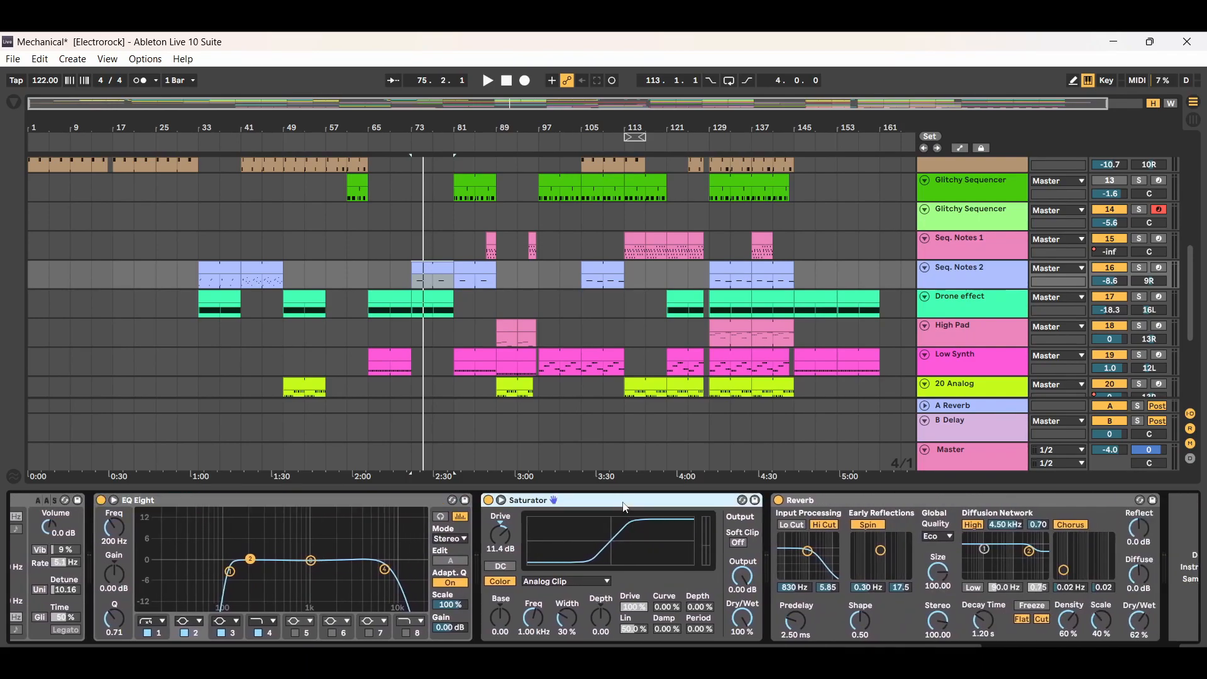
{"action": "scroll", "coordinate": [650, 526], "scroll_direction": "down", "scroll_amount": 1}
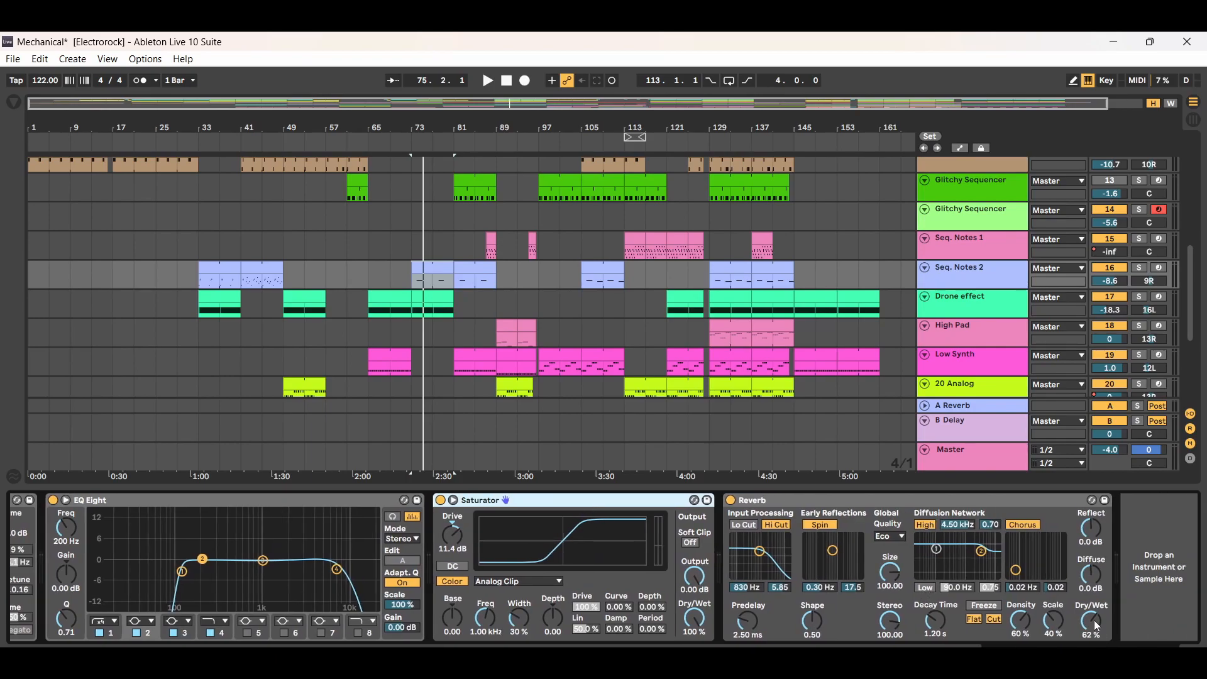
{"action": "key", "text": "ctrl+alt+l"}
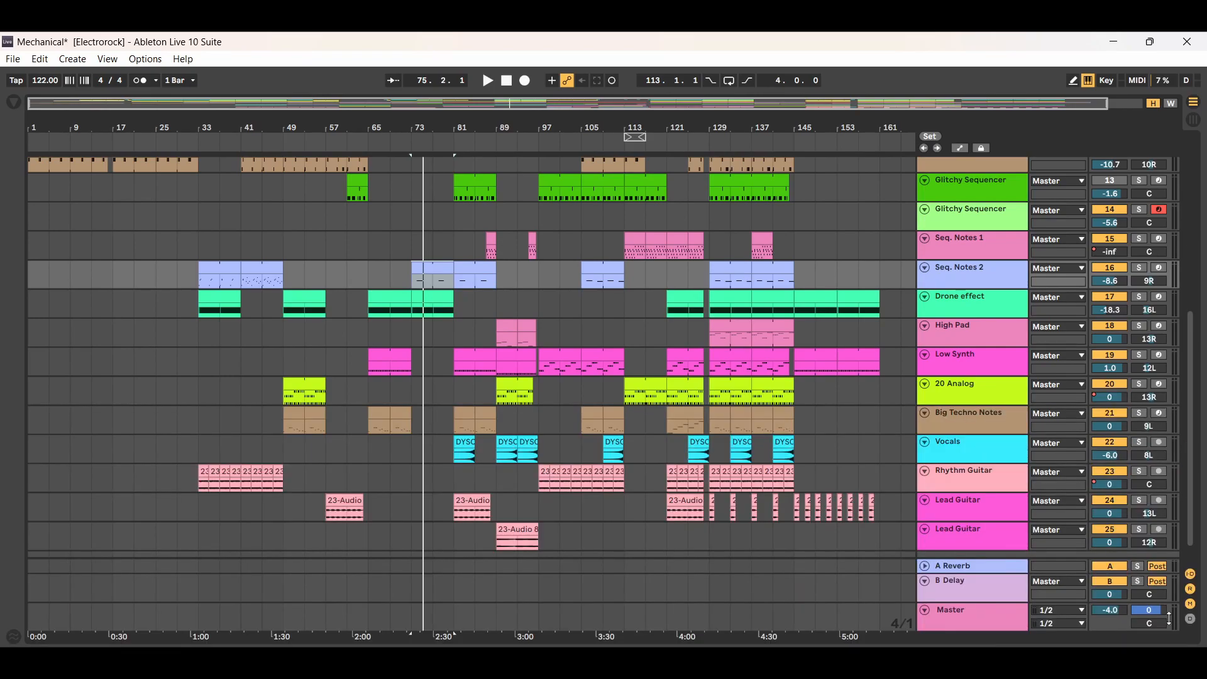
Select the Seq. Notes 2, Glitchy Sequencer and Seq. Notes 1 tracks in turn to point them out, ending on Seq. Notes 1.
{"action": "left_click", "coordinate": [989, 283]}
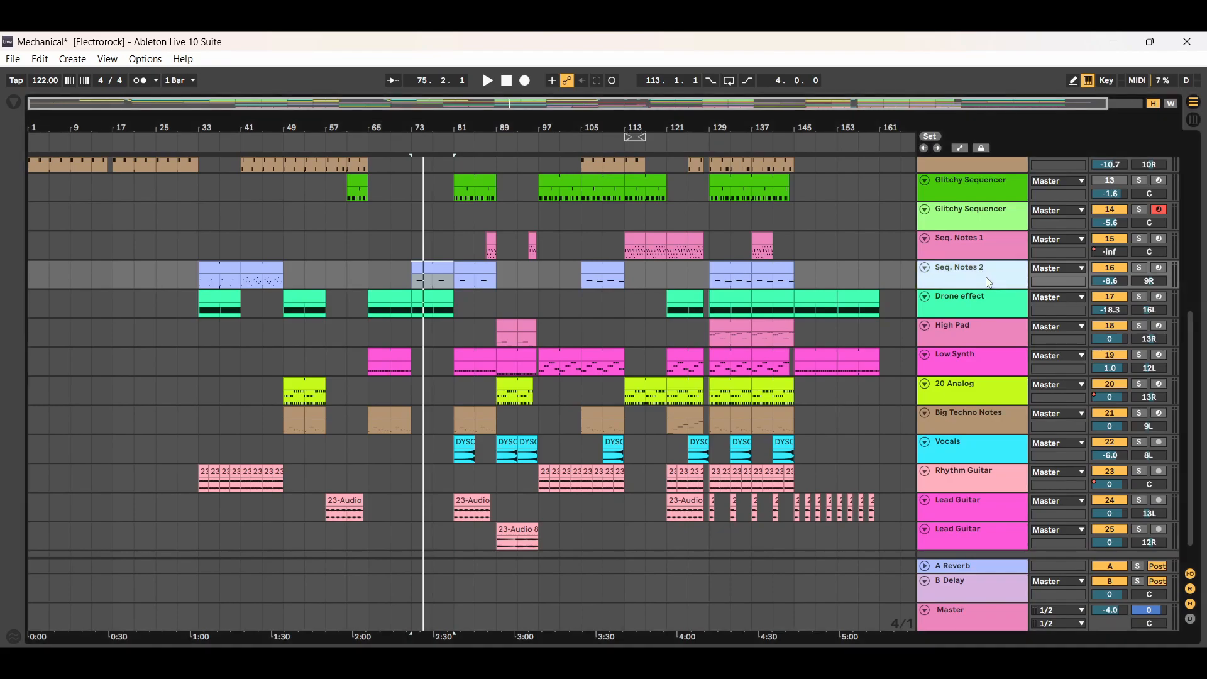
{"action": "left_click", "coordinate": [981, 188]}
{"action": "left_click", "coordinate": [980, 213]}
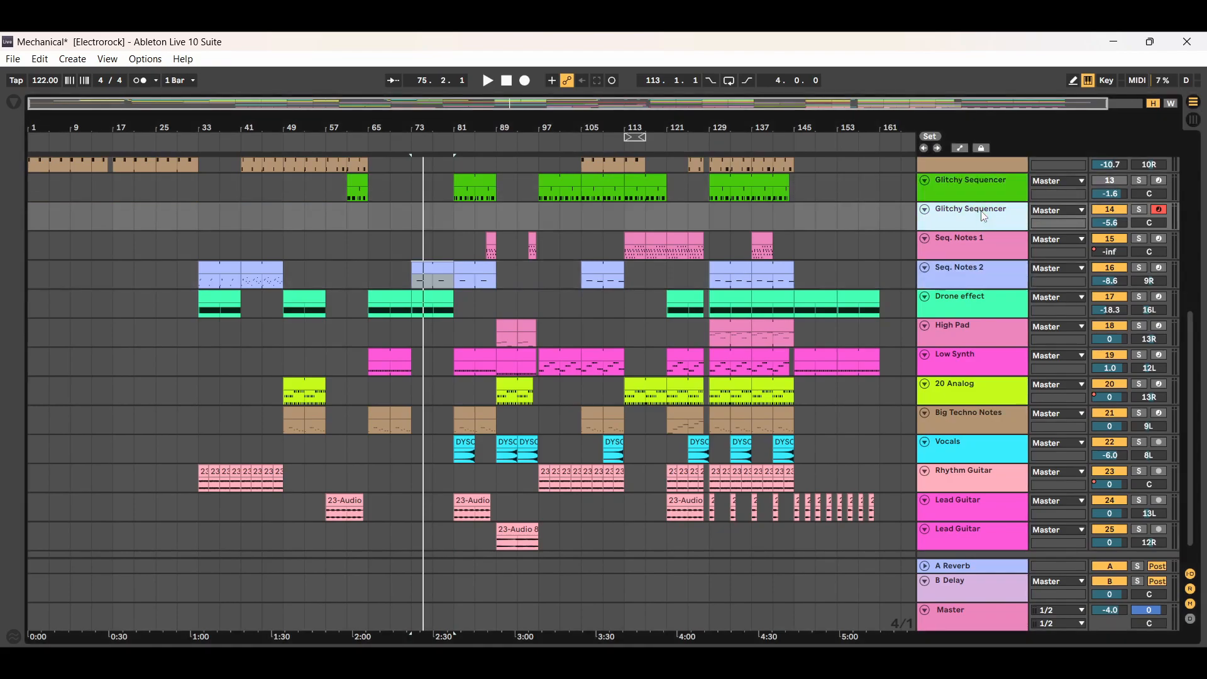
{"action": "left_click", "coordinate": [985, 241]}
{"action": "left_click", "coordinate": [986, 278]}
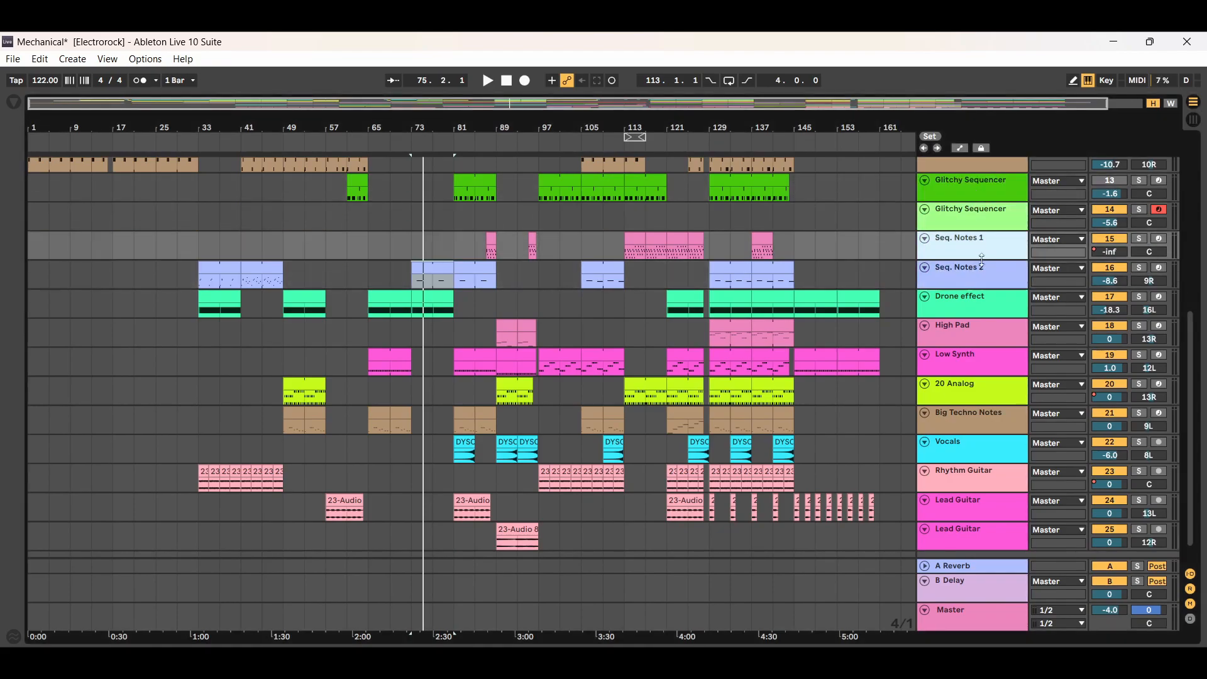
{"action": "left_click", "coordinate": [989, 249]}
{"action": "left_click", "coordinate": [988, 281]}
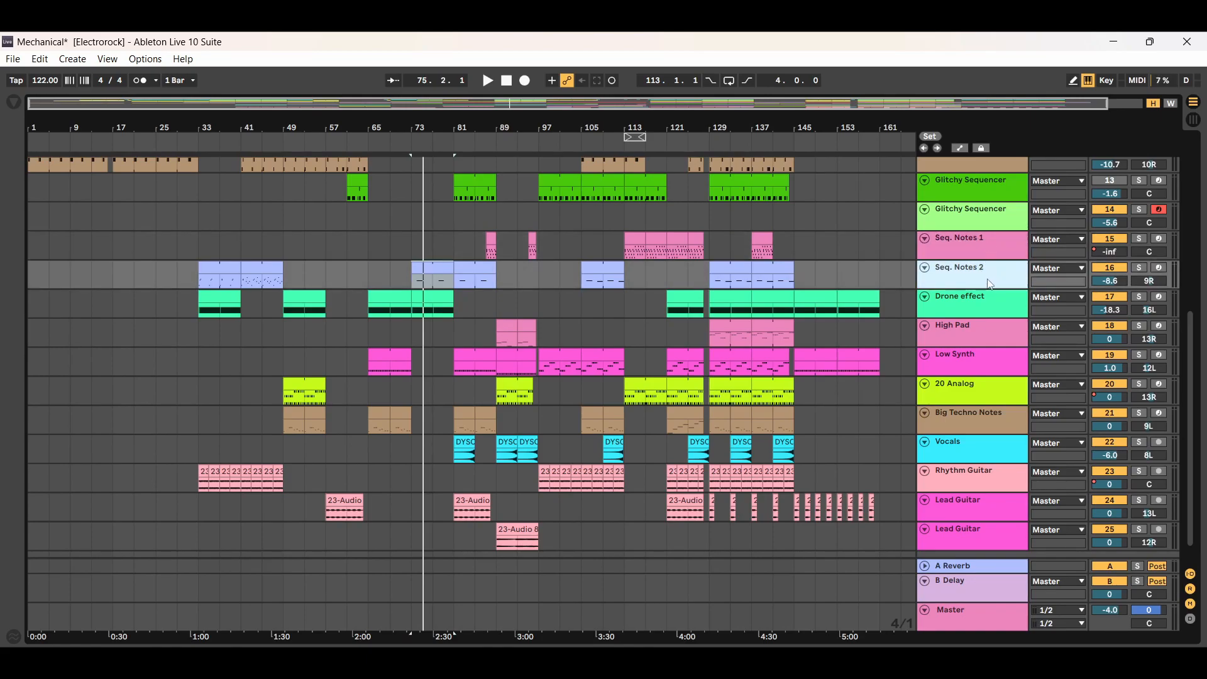
{"action": "left_click", "coordinate": [991, 253]}
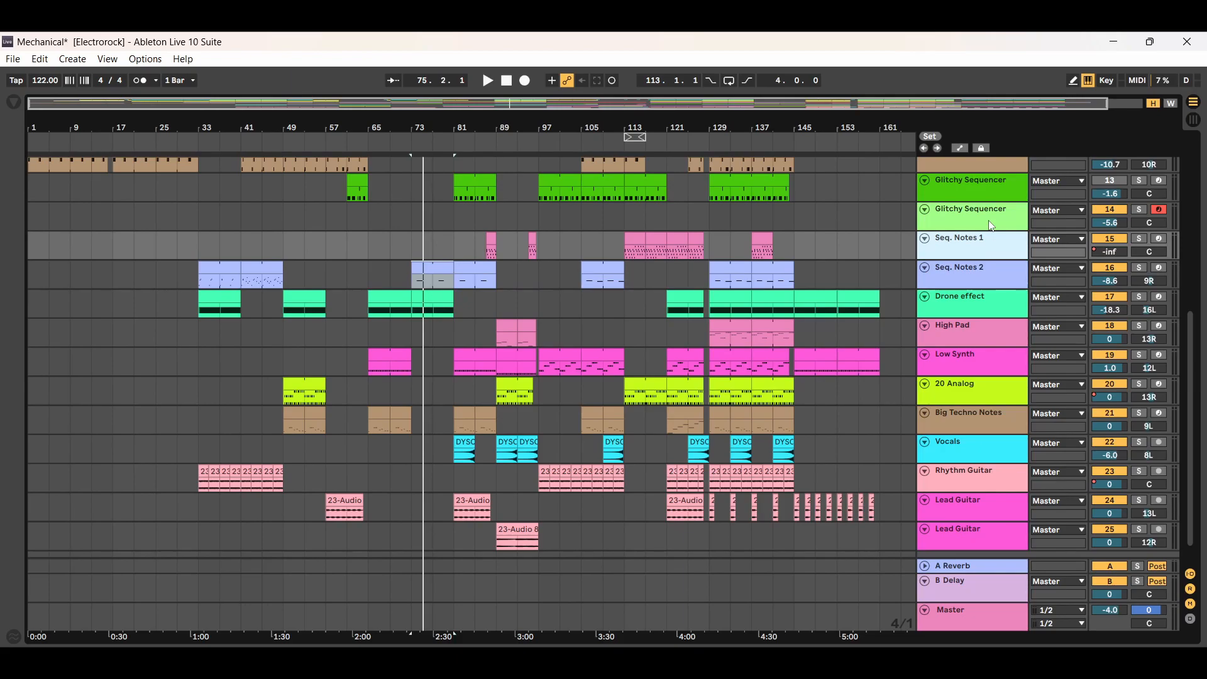